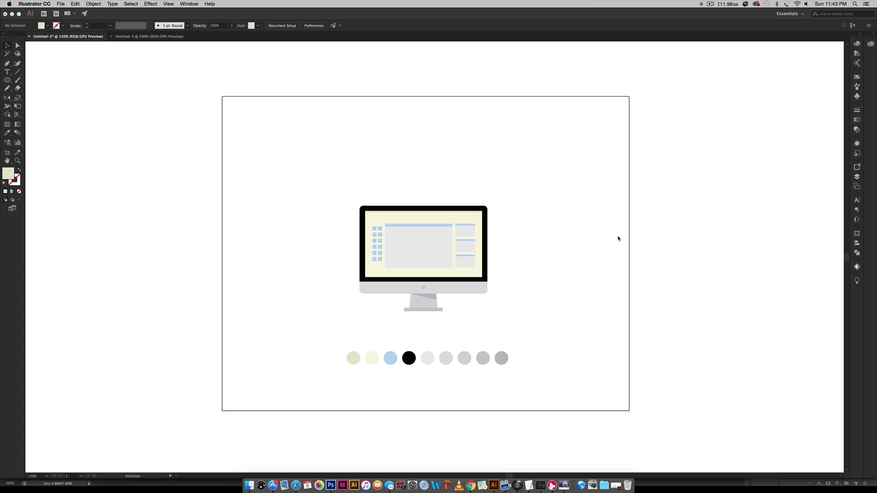
- Copy the row of nine colour circles from Untitled-2 and switch to the empty Untitled-3 document
{"action": "key", "text": "space"}
{"action": "left_click", "coordinate": [479, 300]}
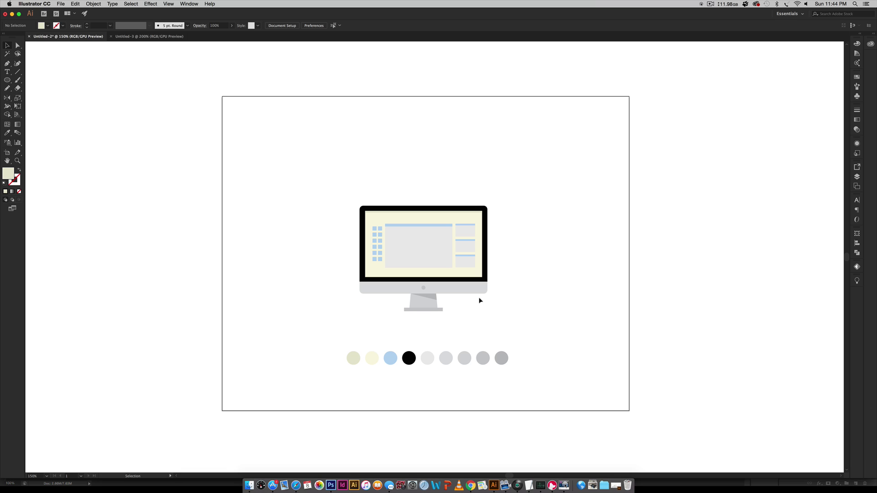
{"action": "left_click", "coordinate": [501, 358]}
{"action": "key", "text": "super+c"}
{"action": "left_click", "coordinate": [150, 36]}
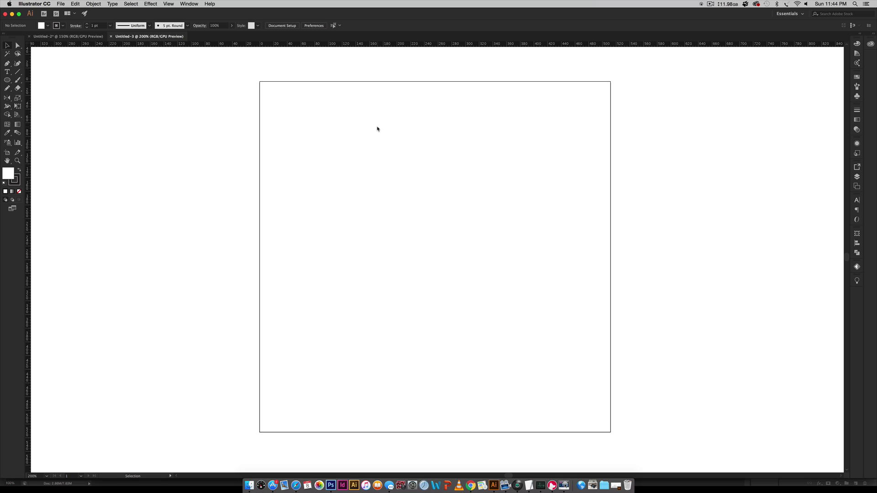
- Paste the nine colour circles, move them above the artboard and show the Color panel
{"action": "key", "text": "super+v"}
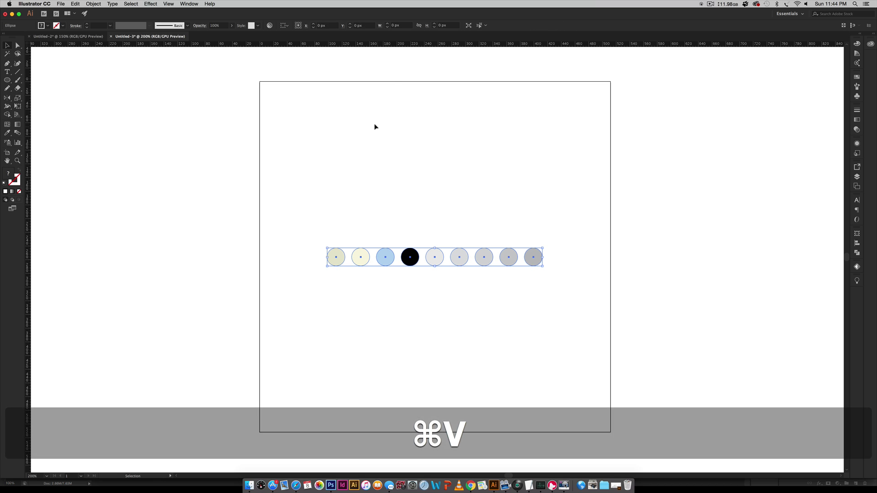
{"action": "key", "text": "space"}
{"action": "left_click_drag", "start_coordinate": [486, 157], "coordinate": [473, 190]}
{"action": "left_click_drag", "start_coordinate": [474, 299], "coordinate": [465, 98]}
{"action": "left_click", "coordinate": [479, 139]}
{"action": "key", "text": "space"}
{"action": "left_click_drag", "start_coordinate": [546, 138], "coordinate": [486, 194]}
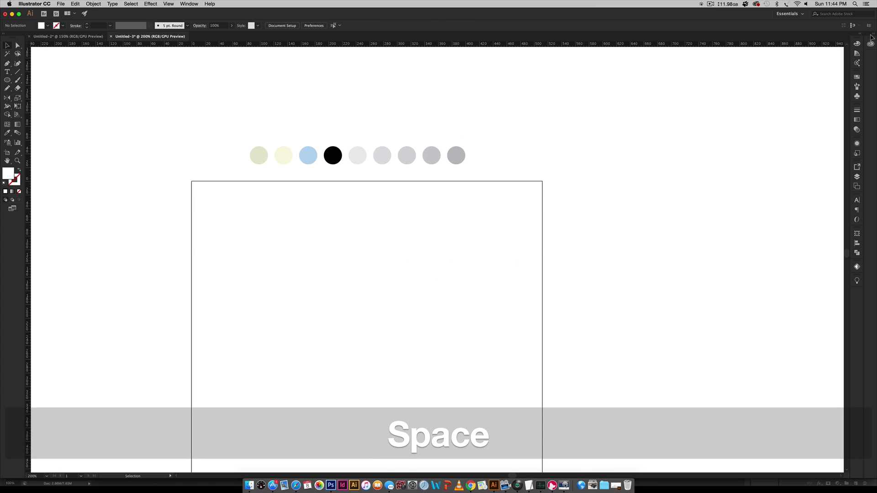
{"action": "left_click", "coordinate": [857, 42]}
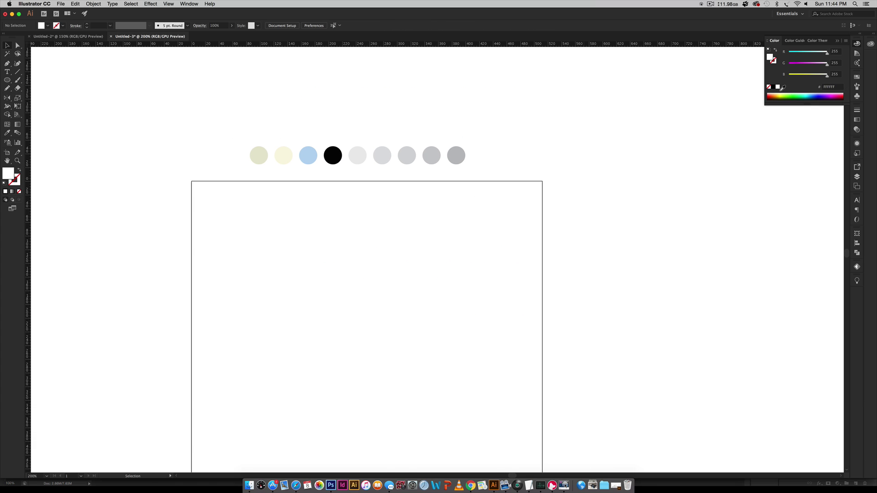
- Select each of the nine circles in turn to read its RGB value in the Color panel
{"action": "key", "text": "a"}
{"action": "left_click", "coordinate": [256, 156]}
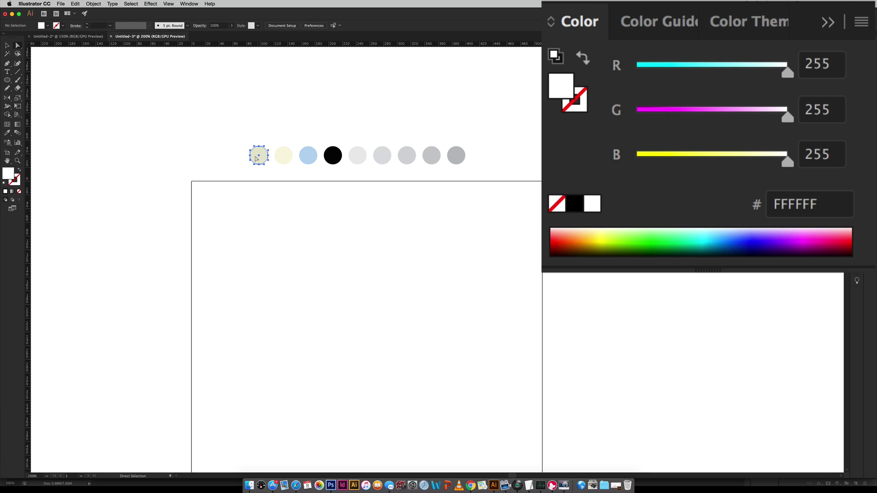
{"action": "left_click", "coordinate": [283, 156]}
{"action": "left_click", "coordinate": [307, 156]}
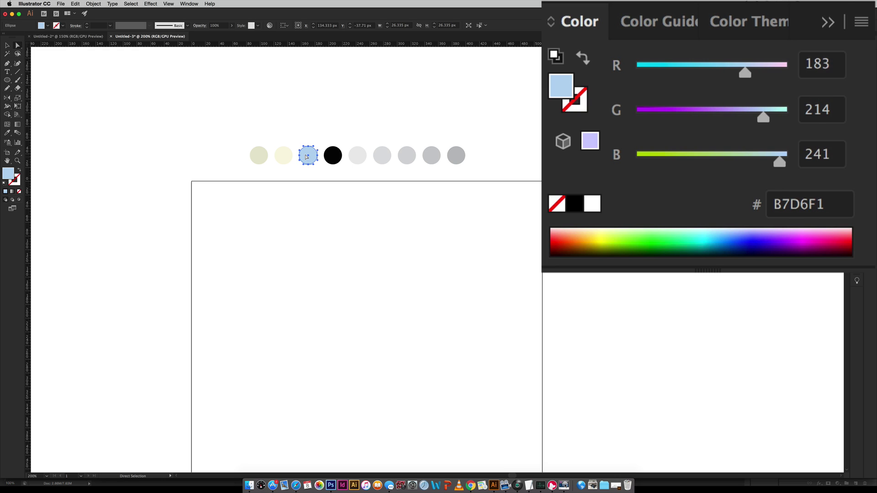
{"action": "left_click", "coordinate": [333, 157]}
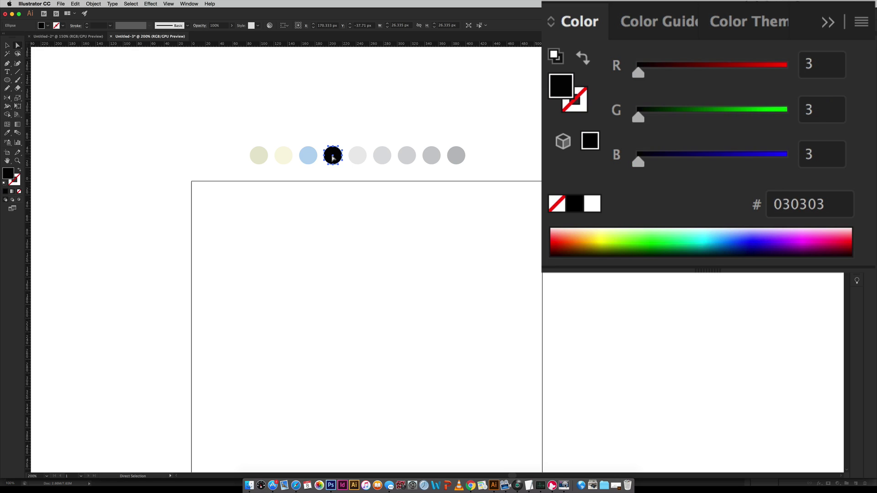
{"action": "left_click", "coordinate": [356, 158]}
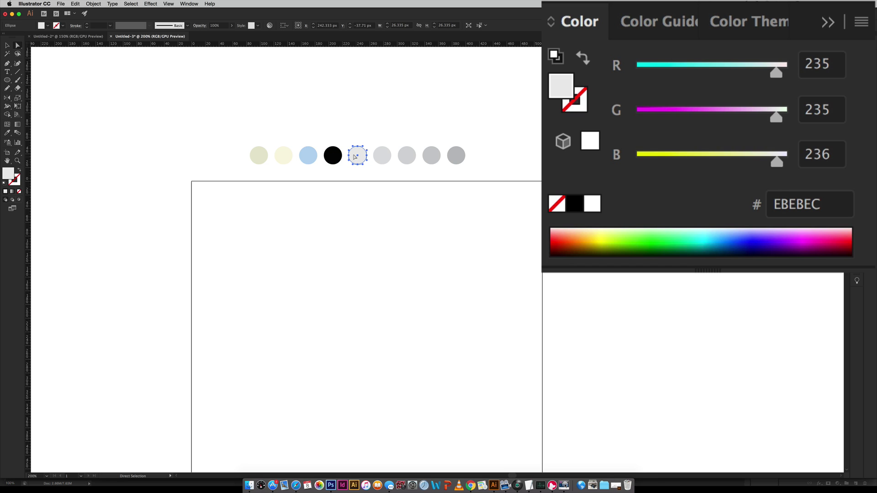
{"action": "left_click", "coordinate": [383, 157]}
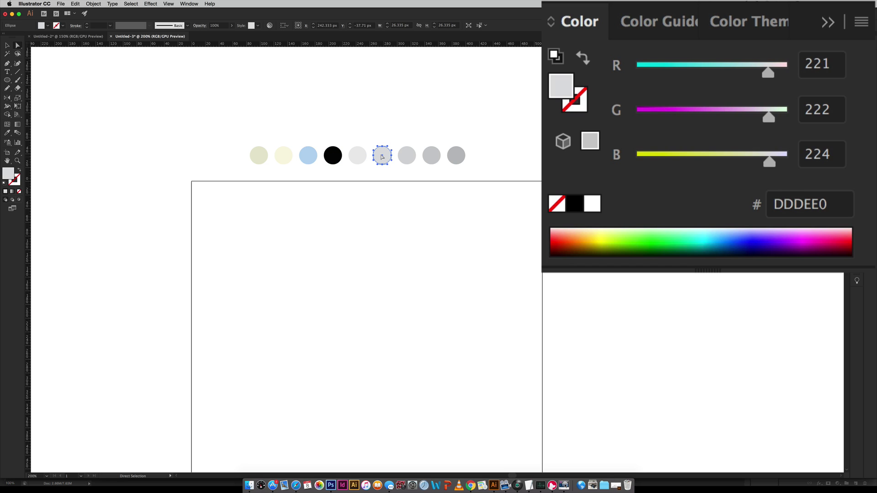
{"action": "left_click", "coordinate": [405, 157]}
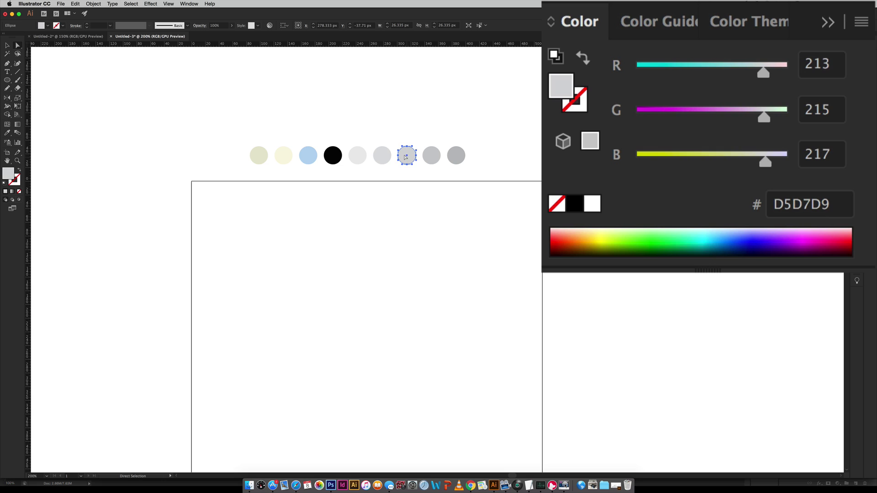
{"action": "left_click", "coordinate": [429, 156]}
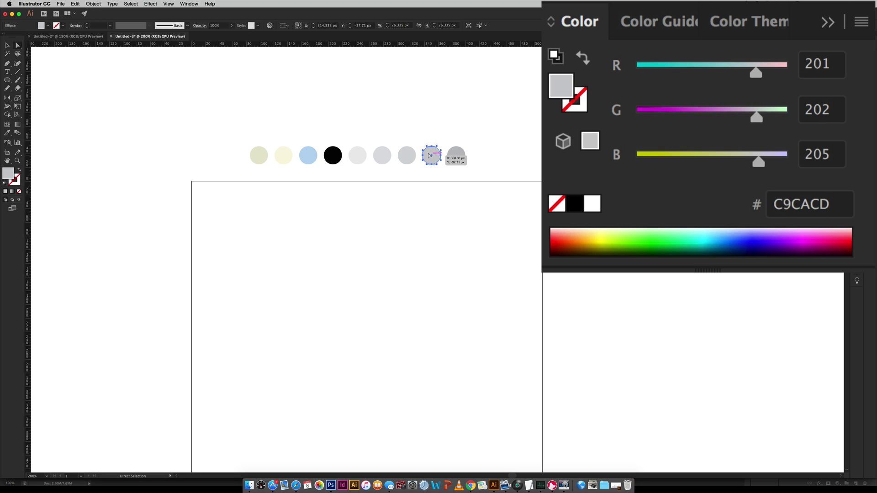
{"action": "left_click", "coordinate": [453, 157]}
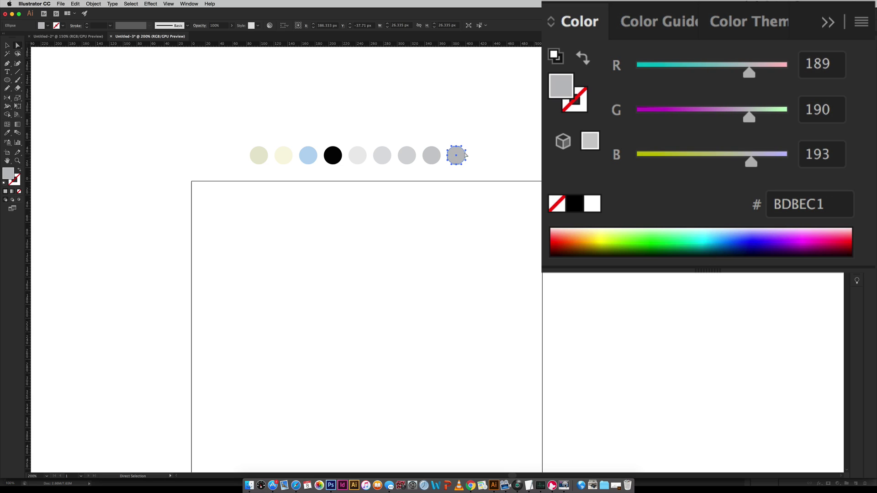
{"action": "key", "text": "v"}
{"action": "left_click", "coordinate": [564, 245]}
{"action": "key", "text": "space"}
{"action": "left_click_drag", "start_coordinate": [475, 287], "coordinate": [491, 224]}
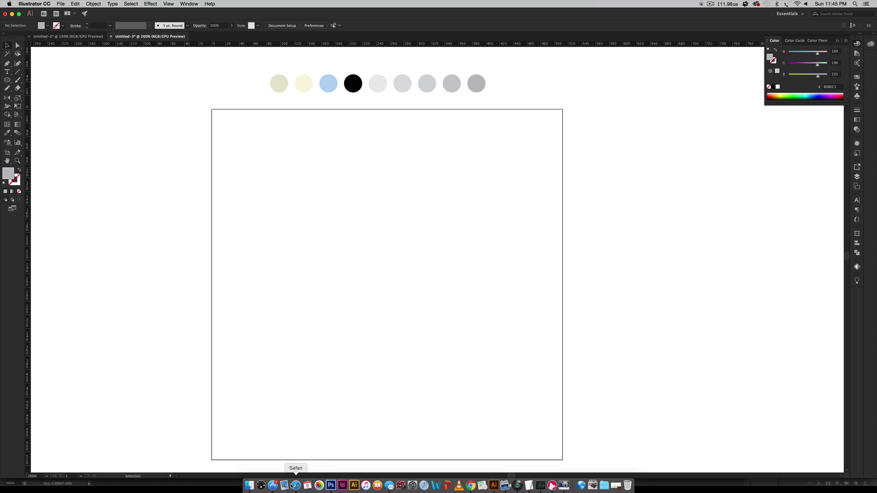
- Drag the green-wave iMac photo from Safari's Google Images preview onto the Illustrator canvas
{"action": "left_click", "coordinate": [296, 485]}
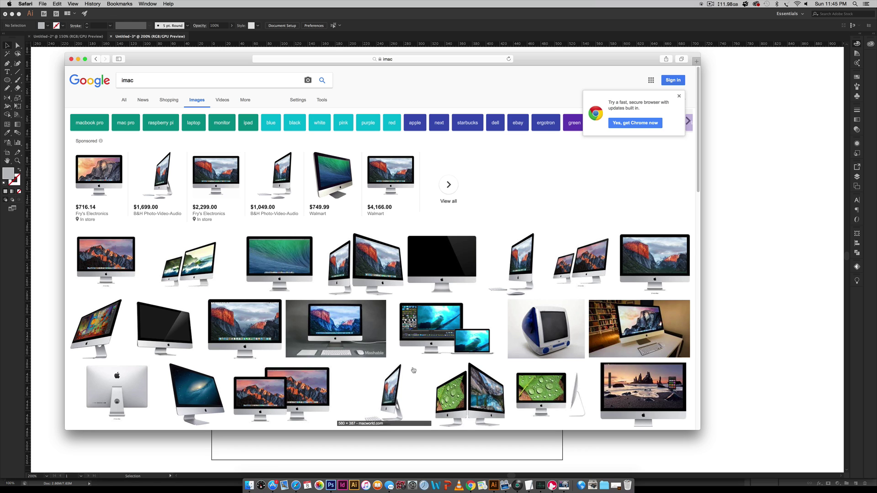
{"action": "left_click", "coordinate": [279, 262]}
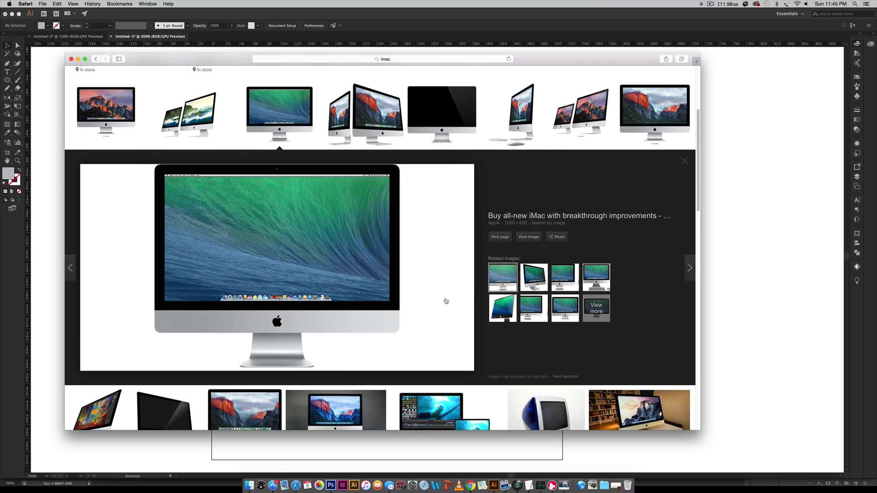
{"action": "left_click_drag", "start_coordinate": [248, 56], "coordinate": [469, 54]}
{"action": "left_click_drag", "start_coordinate": [394, 252], "coordinate": [198, 333]}
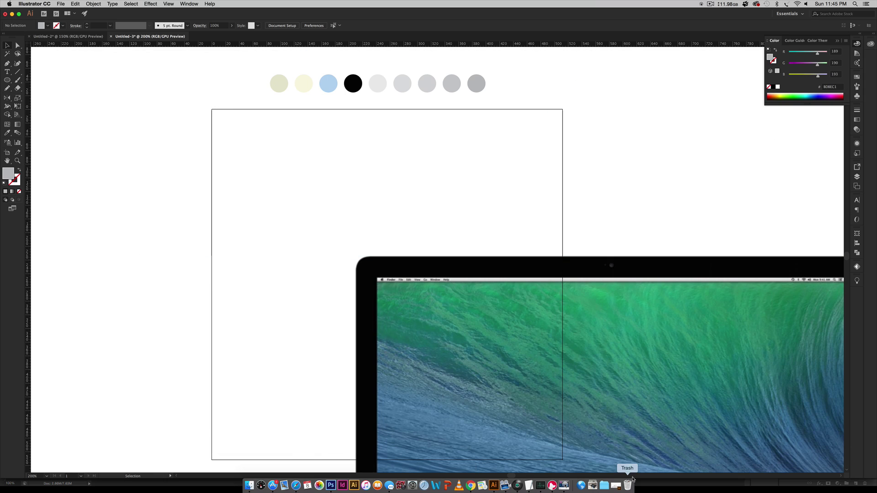
- Shrink the iMac photo proportionally to about 618 px wide and centre it near X 256, Y 275
{"action": "left_click_drag", "start_coordinate": [603, 307], "coordinate": [320, 224]}
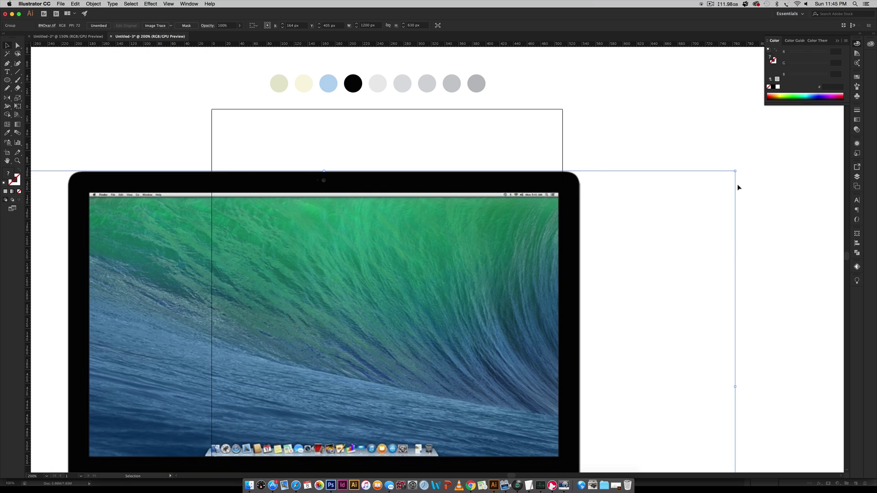
{"action": "left_click_drag", "start_coordinate": [735, 171], "coordinate": [624, 166]}
{"action": "left_click_drag", "start_coordinate": [676, 130], "coordinate": [536, 203]}
{"action": "left_click_drag", "start_coordinate": [432, 275], "coordinate": [504, 249]}
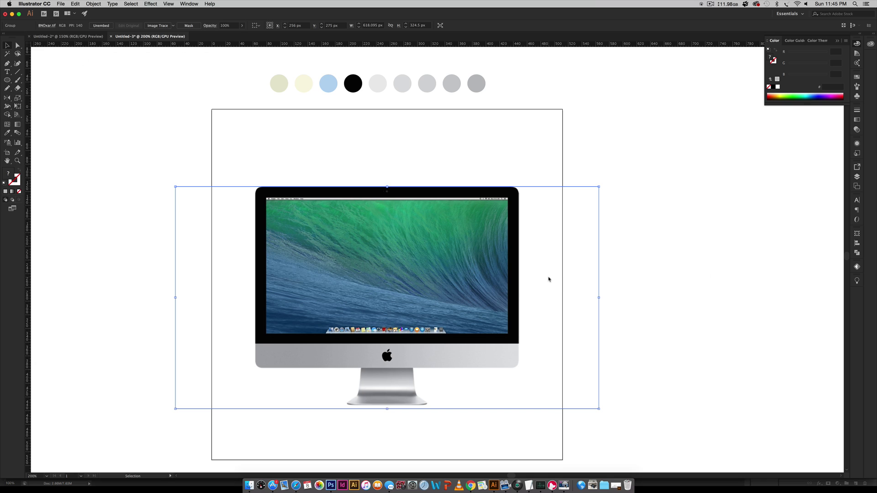
- Move the iMac photo onto a new Layer 2 below Layer 1 and lock it
{"action": "left_click", "coordinate": [857, 178]}
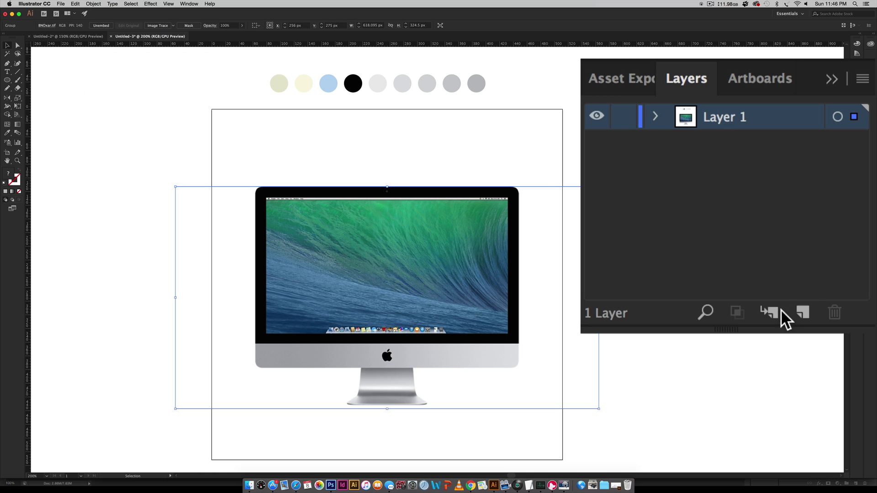
{"action": "left_click", "coordinate": [801, 314]}
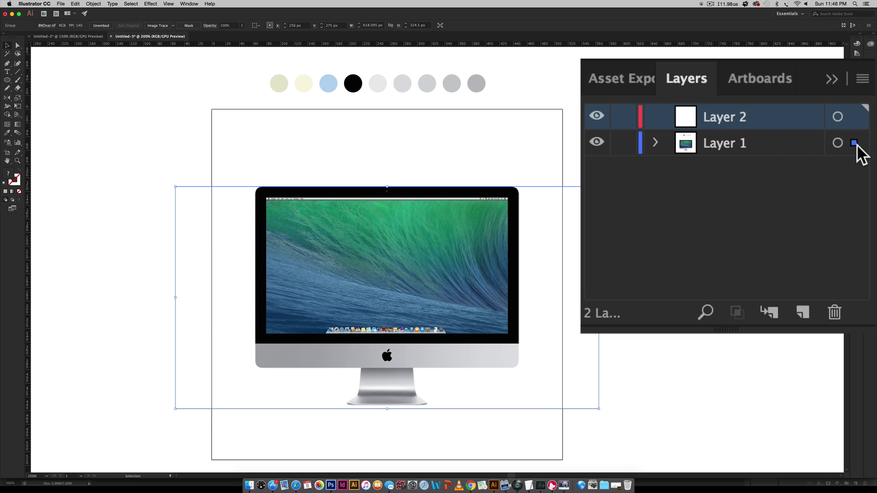
{"action": "left_click_drag", "start_coordinate": [854, 143], "coordinate": [854, 117]}
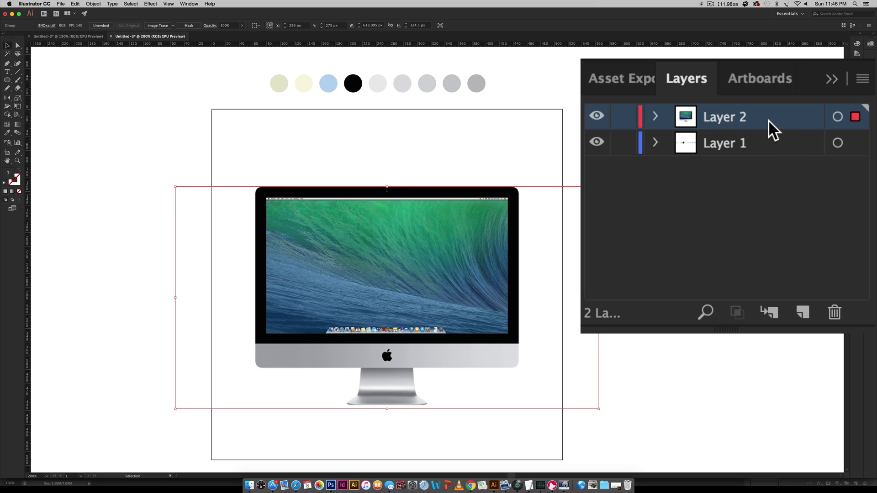
{"action": "left_click_drag", "start_coordinate": [770, 117], "coordinate": [765, 147]}
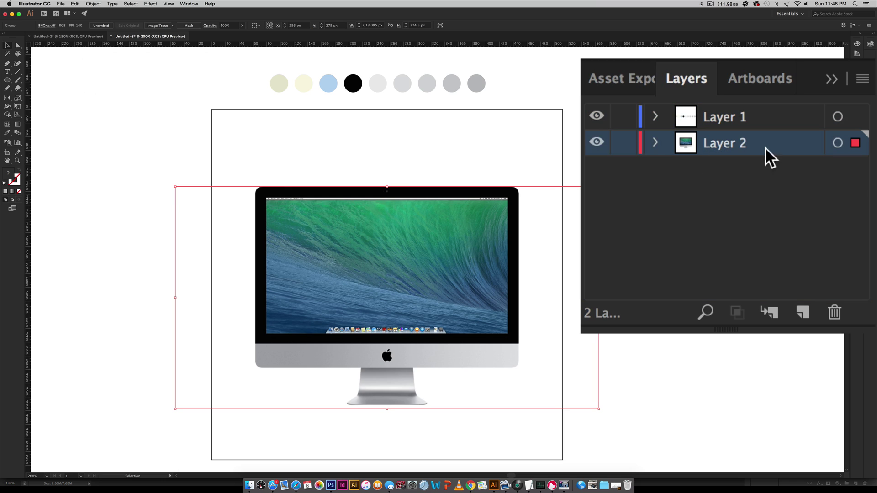
{"action": "left_click", "coordinate": [594, 115]}
{"action": "left_click", "coordinate": [593, 115]}
{"action": "left_click", "coordinate": [594, 142]}
{"action": "left_click", "coordinate": [594, 142]}
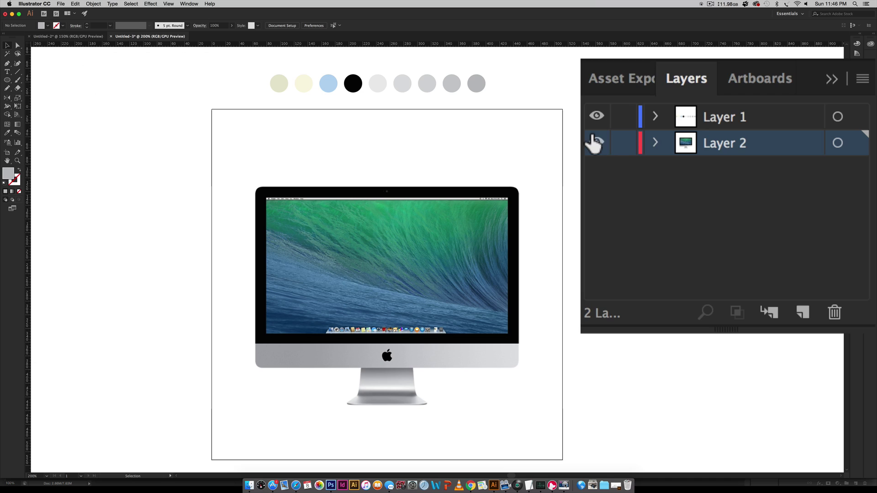
{"action": "left_click", "coordinate": [622, 142]}
- Add a new layer above the photo layer and name it 'icon'
{"action": "left_click", "coordinate": [802, 313]}
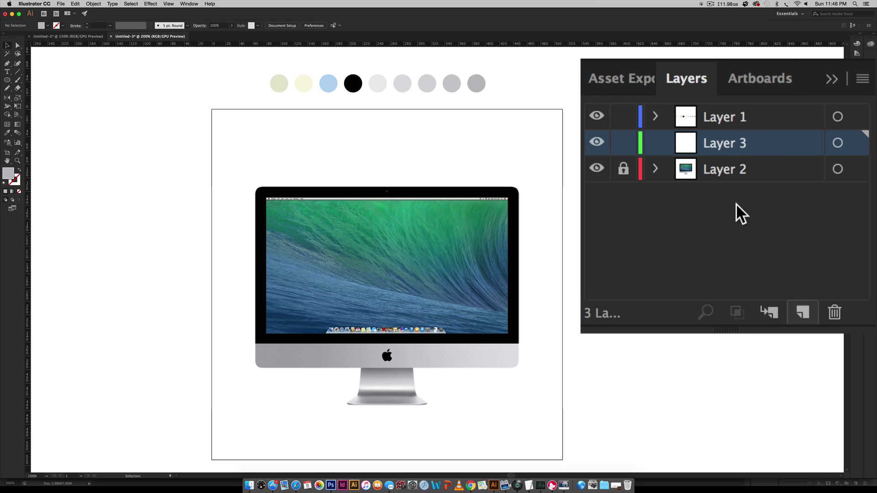
{"action": "double_click", "coordinate": [725, 143]}
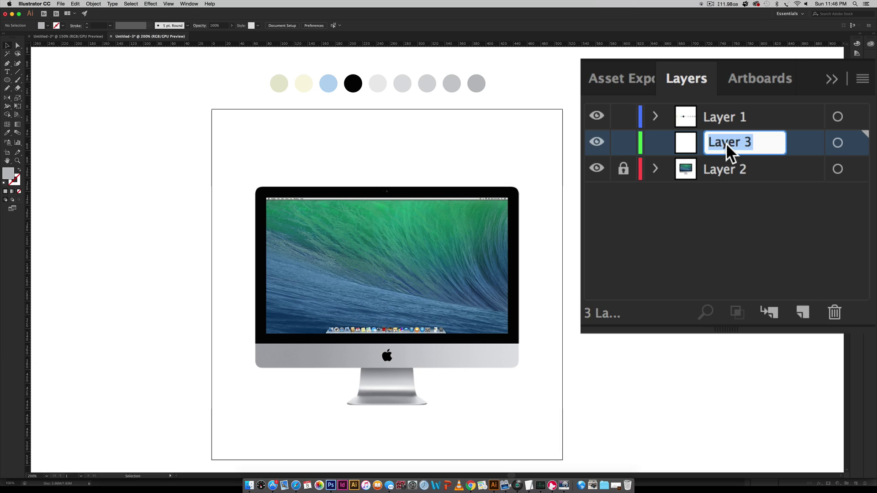
{"action": "type", "text": "icon"}
{"action": "key", "text": "Return"}
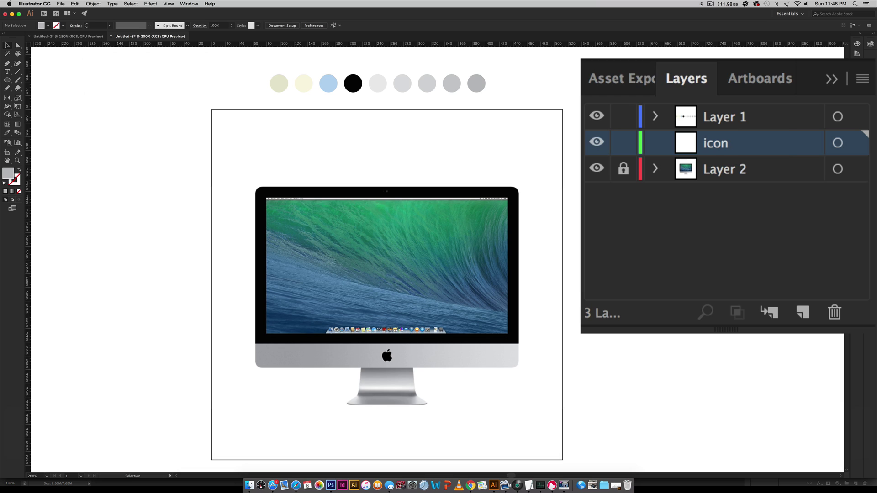
{"action": "scroll", "coordinate": [452, 213], "scroll_direction": "down", "scroll_amount": 1}
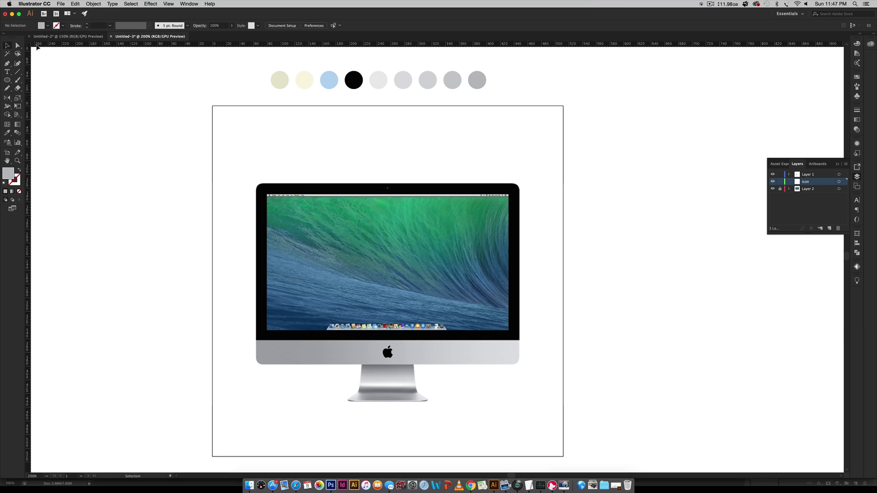
{"action": "left_click", "coordinate": [68, 36]}
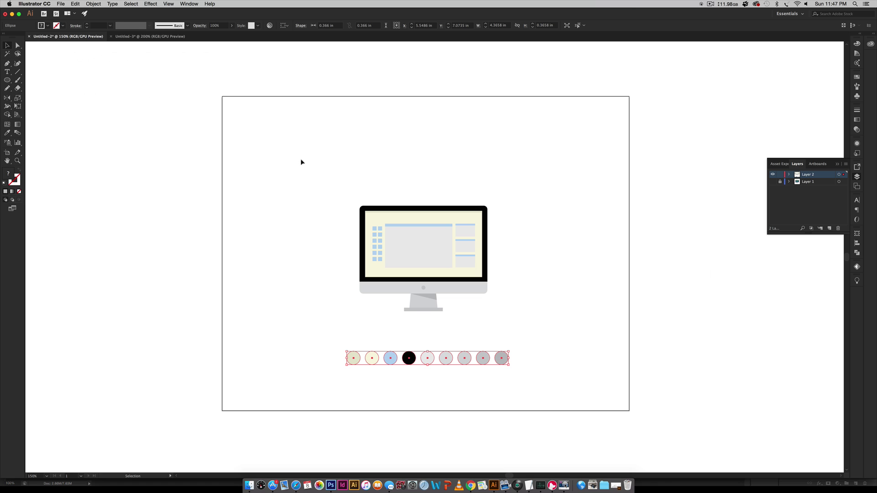
{"action": "left_click", "coordinate": [164, 39]}
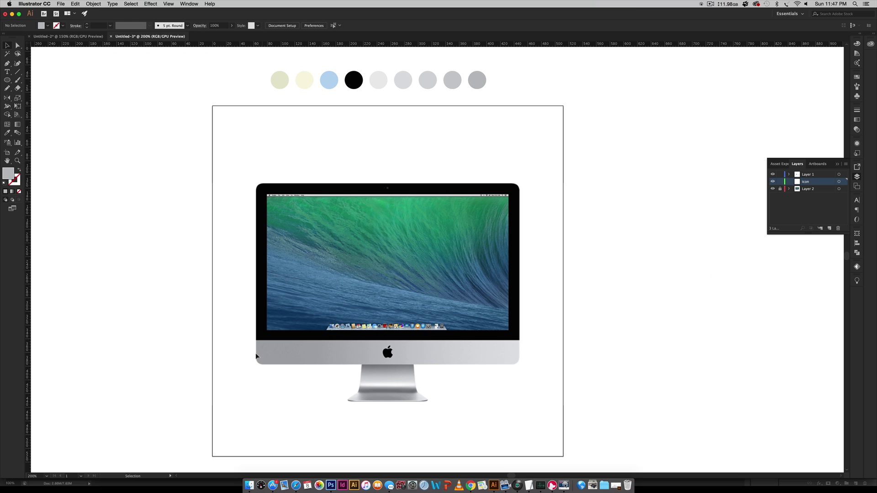
- Draw a grey 385 × 264.75 px rounded rectangle with 12 px corners over the iMac monitor
{"action": "left_click", "coordinate": [7, 80]}
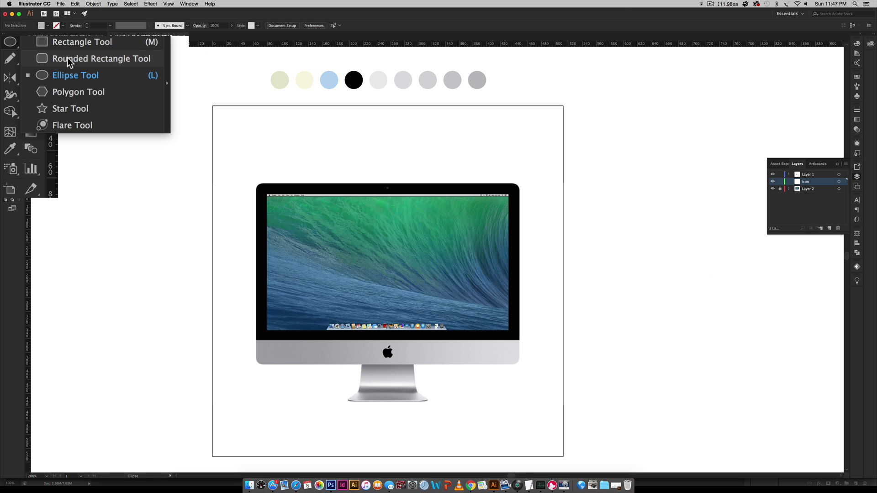
{"action": "left_click", "coordinate": [68, 56]}
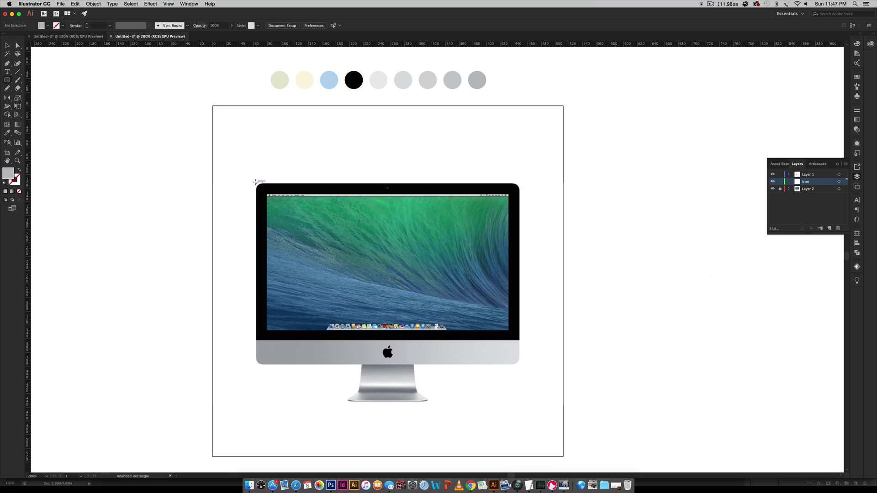
{"action": "left_click_drag", "start_coordinate": [255, 182], "coordinate": [518, 364]}
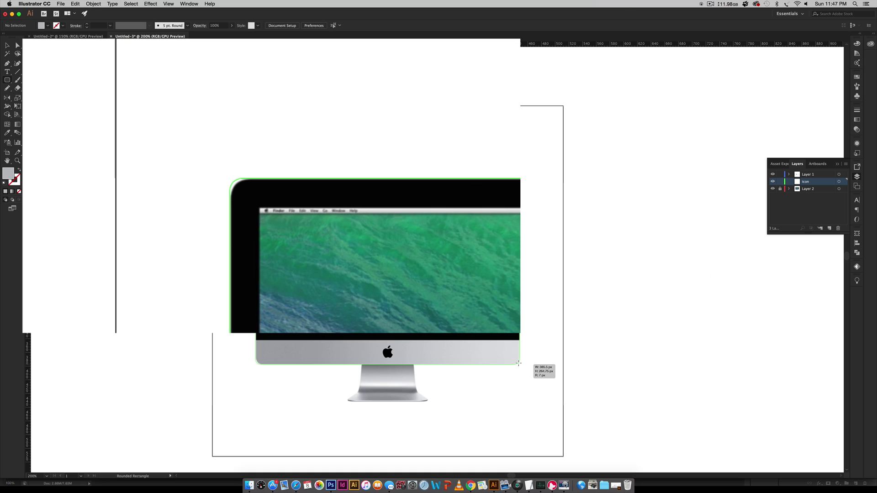
{"action": "mouse_move", "coordinate": [518, 363]}
{"action": "left_mouse_down"}
{"action": "mouse_move", "coordinate": [588, 359]}
{"action": "mouse_move", "coordinate": [562, 375]}
{"action": "mouse_move", "coordinate": [635, 394]}
{"action": "mouse_move", "coordinate": [520, 365]}
{"action": "mouse_move", "coordinate": [519, 356]}
{"action": "mouse_move", "coordinate": [550, 378]}
{"action": "mouse_move", "coordinate": [518, 363]}
{"action": "left_mouse_up"}
{"action": "key", "text": "Up"}
{"action": "key", "text": "Up"}
{"action": "key", "text": "Up"}
{"action": "key", "text": "Down"}
{"action": "key", "text": "Down"}
{"action": "key", "text": "Down"}
{"action": "key", "text": "Up"}
{"action": "key", "text": "Up"}
{"action": "key", "text": "Up"}
{"action": "key", "text": "Up"}
{"action": "key", "text": "Up"}
{"action": "key", "text": "Up"}
{"action": "key", "text": "Up"}
{"action": "key", "text": "Down"}
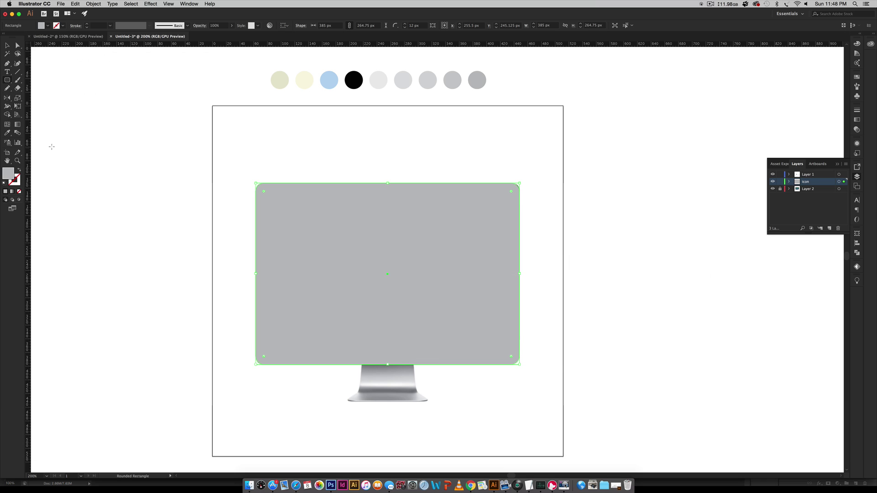
{"action": "key", "text": "v"}
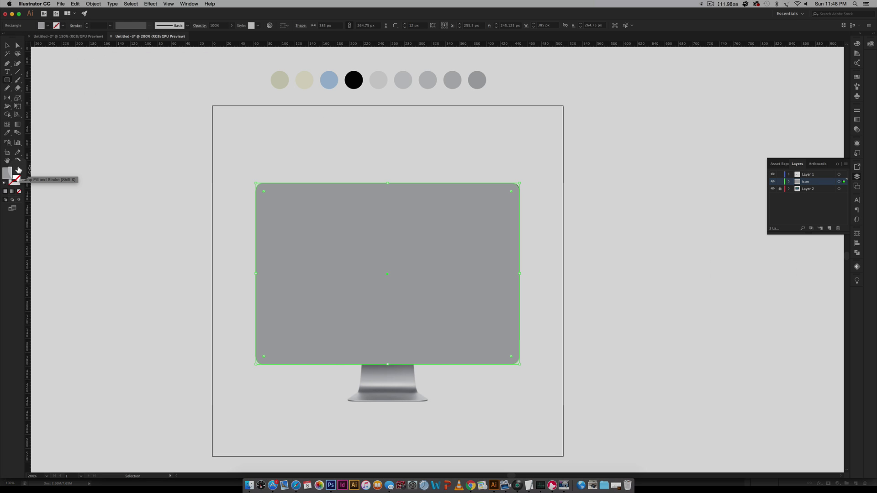
- Turn the rounded rectangle into an unfilled outline and draw a rectangle across the monitor's chin
{"action": "left_click", "coordinate": [18, 170]}
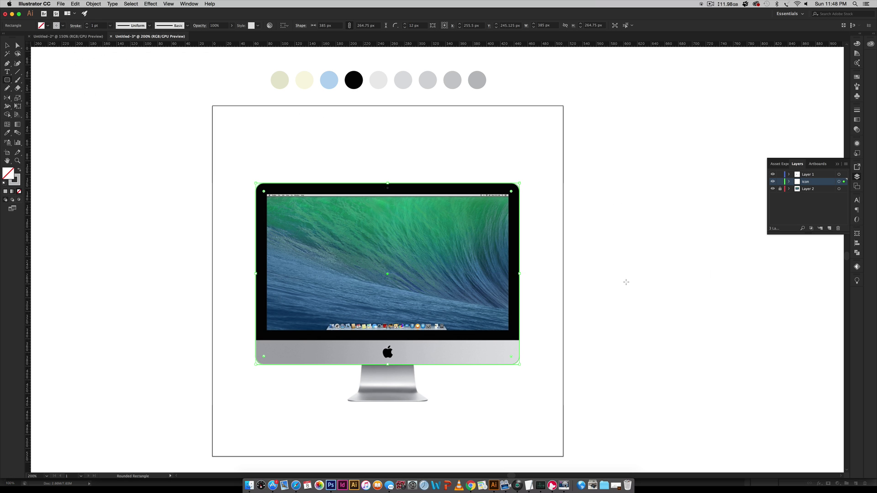
{"action": "key", "text": "m"}
{"action": "left_click_drag", "start_coordinate": [252, 339], "coordinate": [603, 398]}
{"action": "key", "text": "v"}
- Divide both shapes with Pathfinder, ungroup the pieces and delete the surplus piece
{"action": "left_click_drag", "start_coordinate": [601, 292], "coordinate": [502, 389]}
{"action": "left_click", "coordinate": [857, 254]}
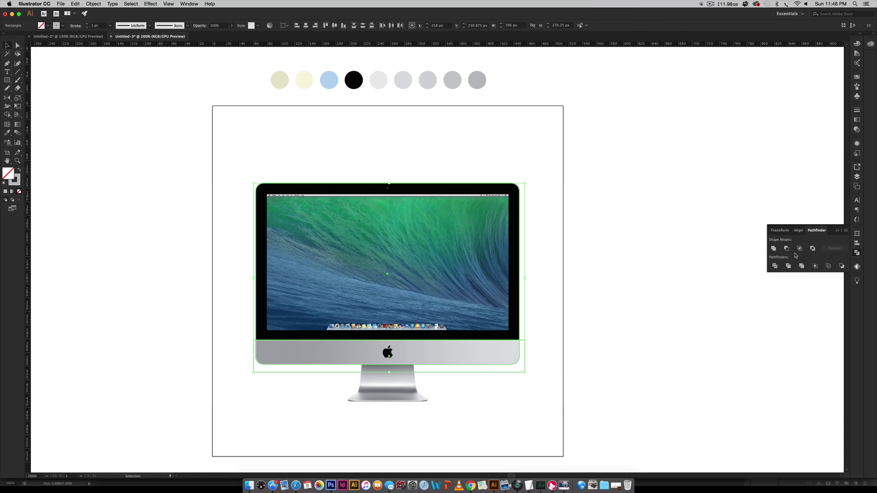
{"action": "left_click", "coordinate": [189, 3]}
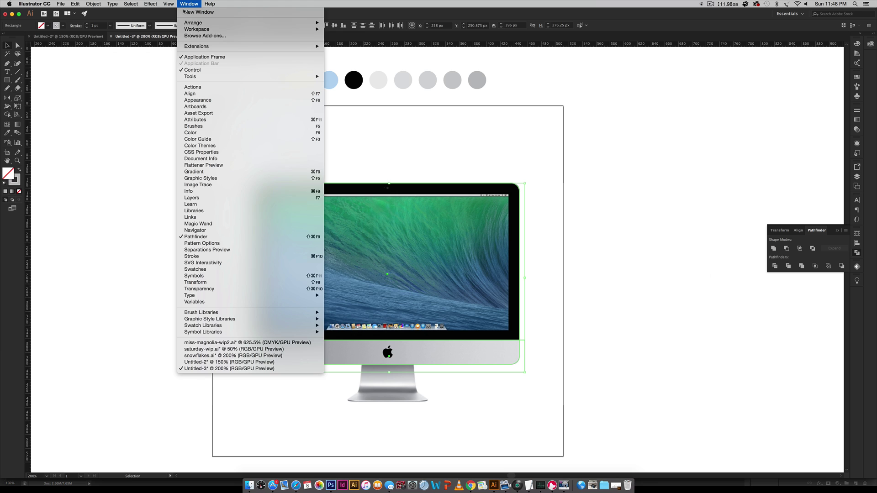
{"action": "left_click", "coordinate": [201, 237]}
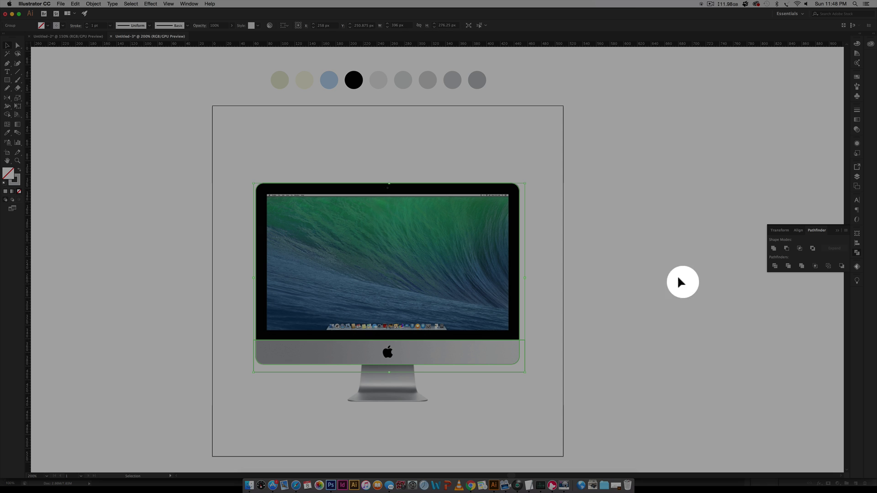
{"action": "left_click", "coordinate": [774, 266]}
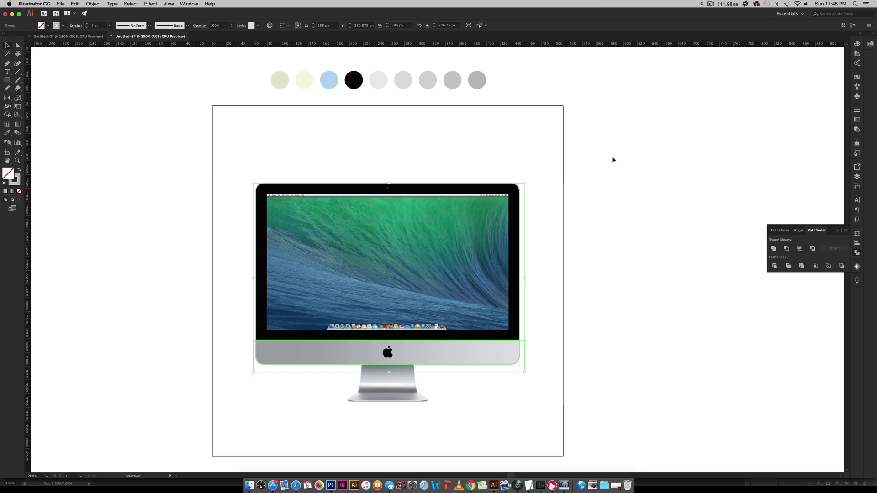
{"action": "key", "text": "super+shift+g"}
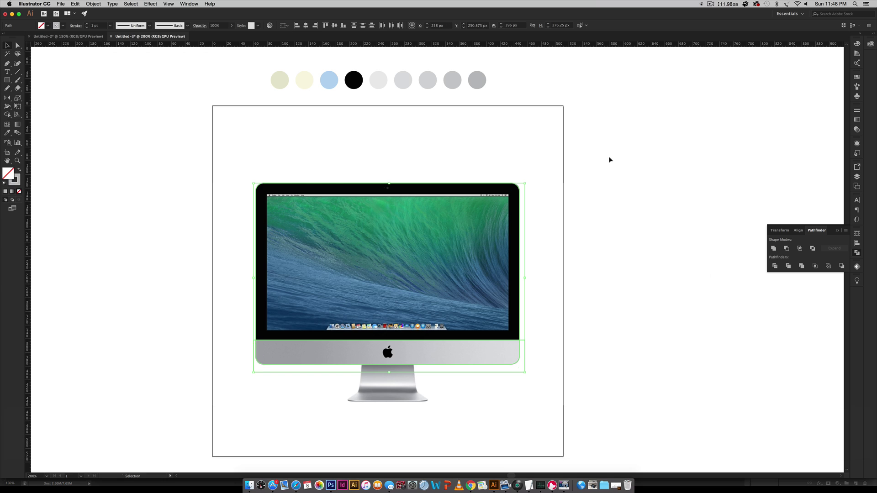
{"action": "left_click", "coordinate": [555, 365]}
{"action": "left_click", "coordinate": [516, 374]}
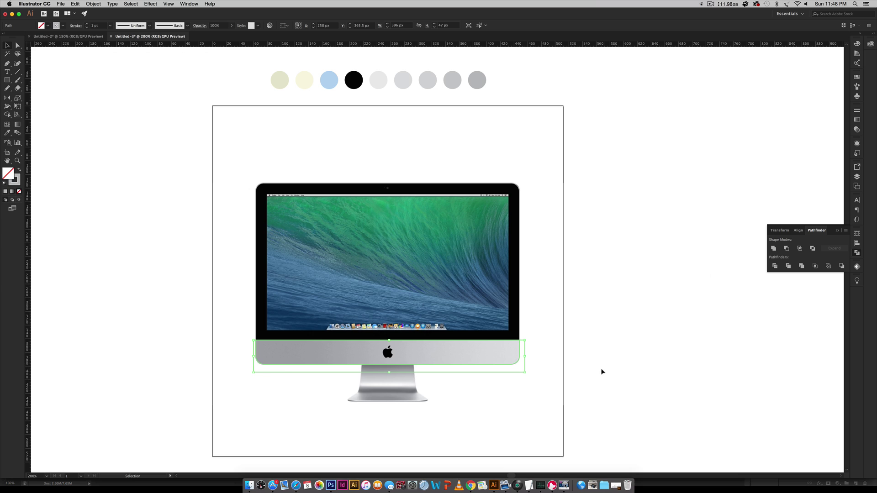
{"action": "key", "text": "BackSpace"}
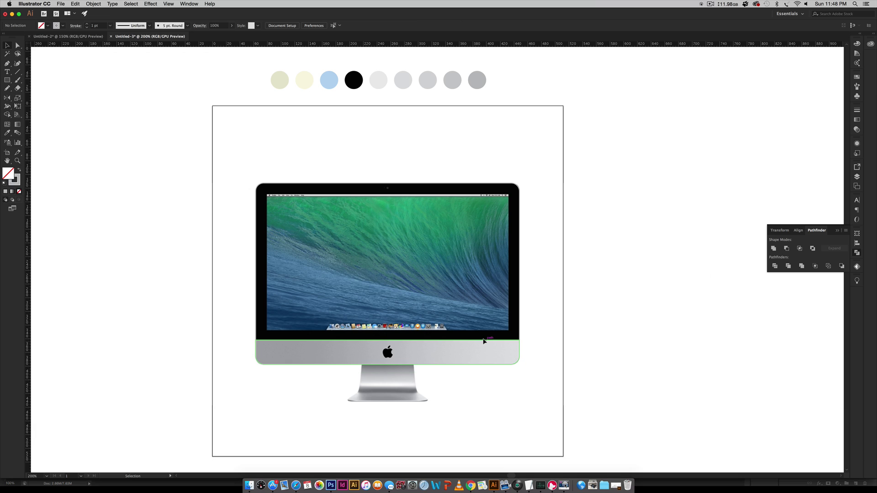
- Check the 385 × 229.25 px screen and 385 × 35.5 px chin pieces with the photo layer hidden
{"action": "left_click", "coordinate": [483, 341]}
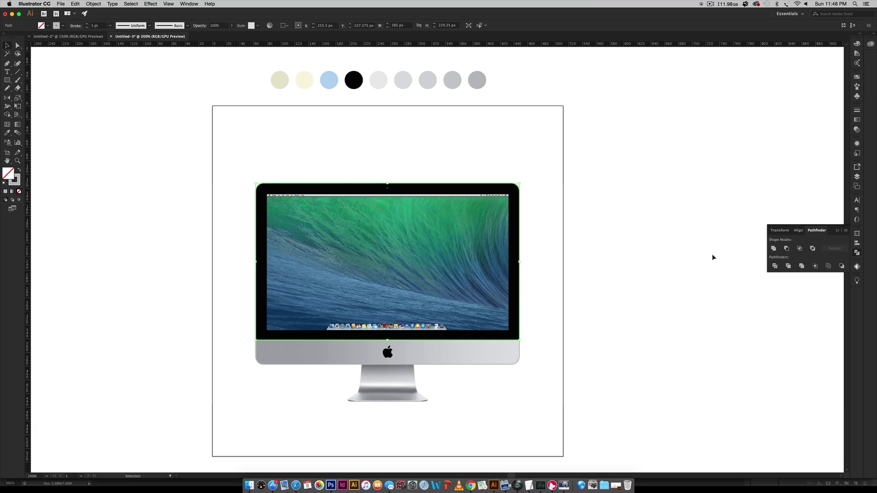
{"action": "left_click", "coordinate": [857, 177]}
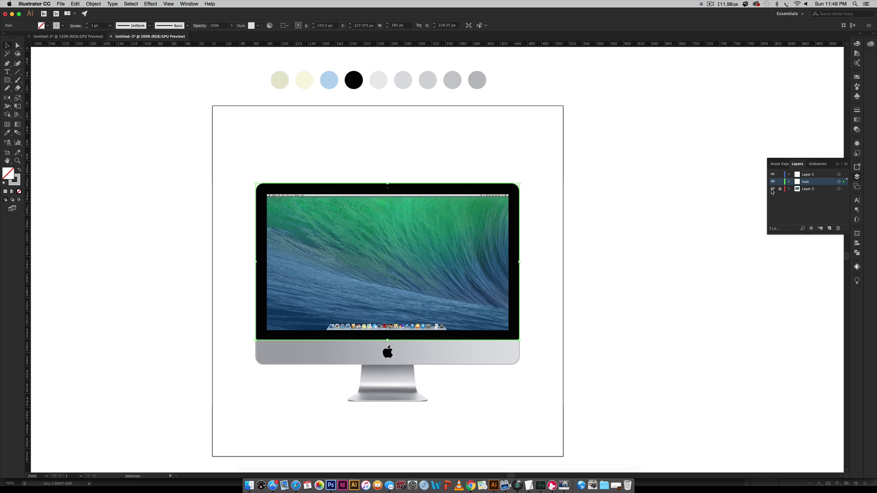
{"action": "left_click", "coordinate": [771, 189]}
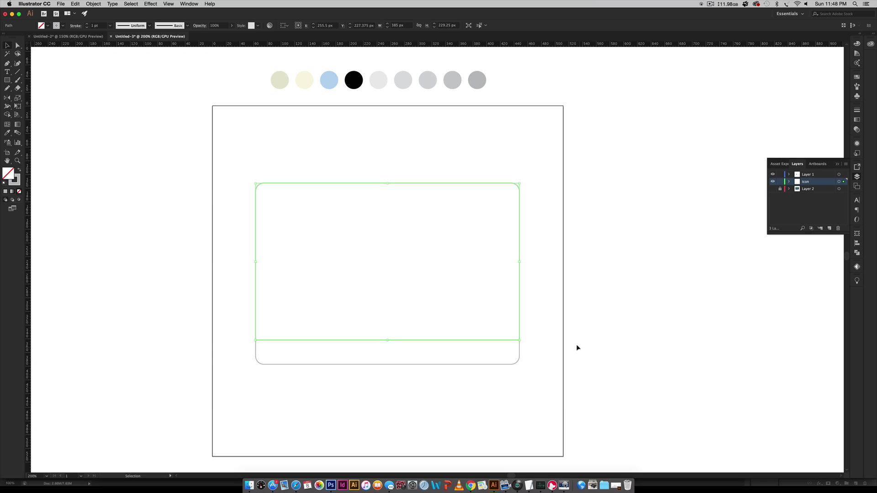
{"action": "left_click", "coordinate": [489, 362]}
{"action": "left_click", "coordinate": [731, 261]}
{"action": "left_click", "coordinate": [772, 189]}
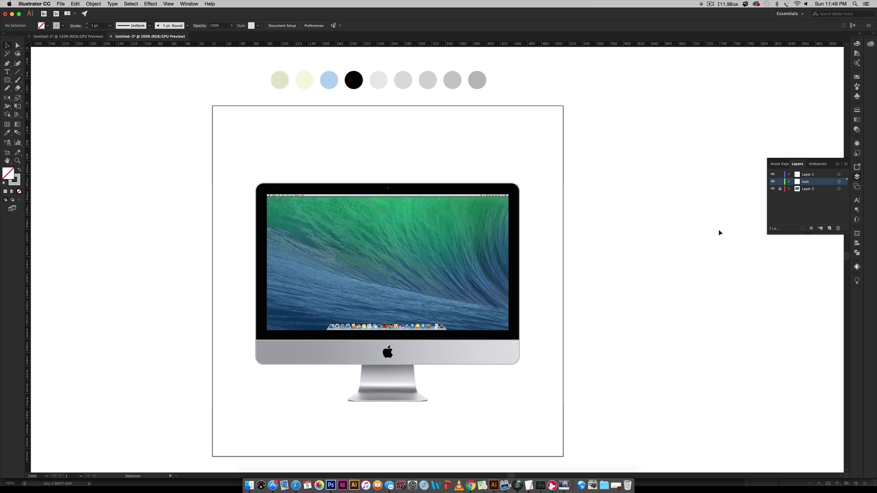
- Colour the bottom chin strip with the light grey swatch
{"action": "left_click", "coordinate": [505, 363]}
{"action": "key", "text": "i"}
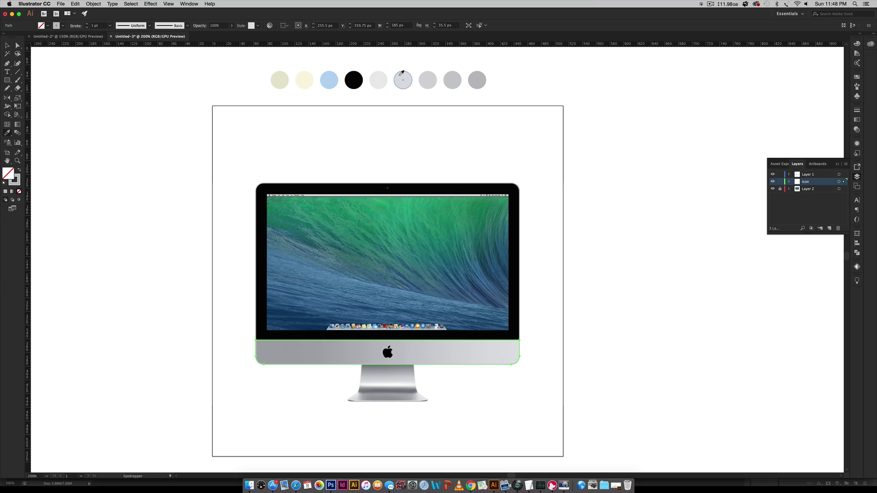
{"action": "left_click", "coordinate": [400, 74]}
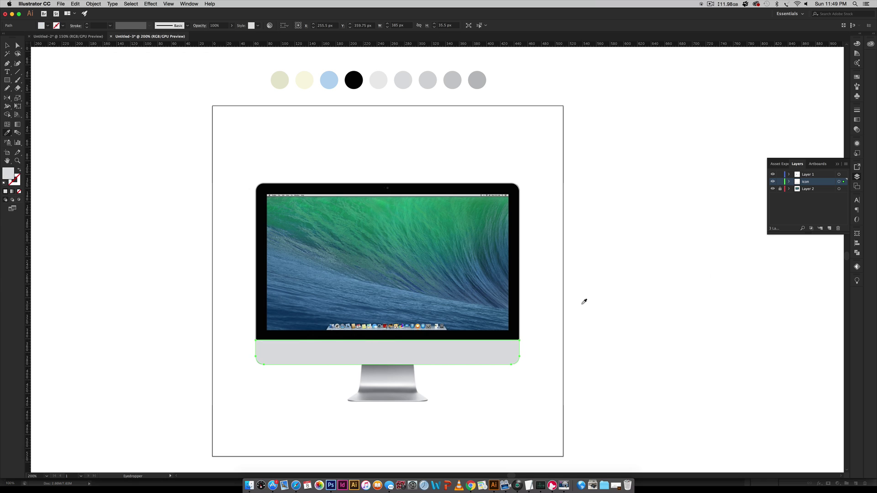
{"action": "key", "text": "v"}
{"action": "left_click", "coordinate": [536, 197]}
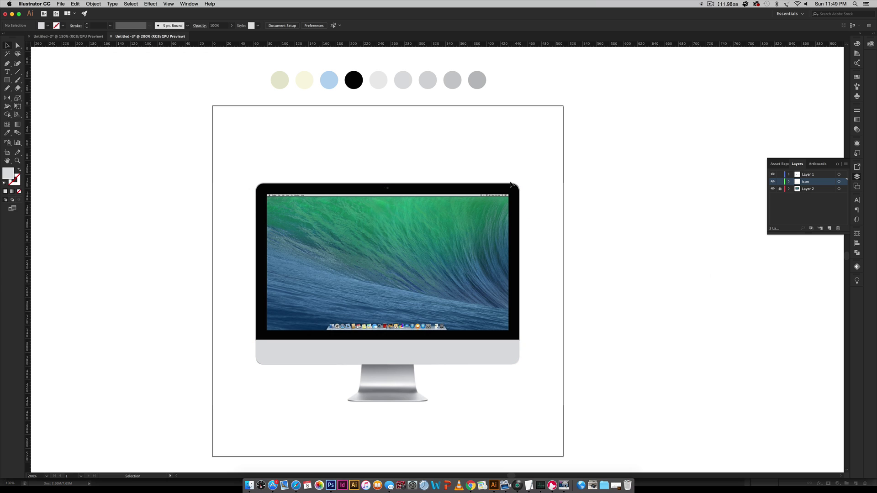
- Draw a 354 × 198.5 px screen rectangle filled with the cream swatch
{"action": "key", "text": "shift+x"}
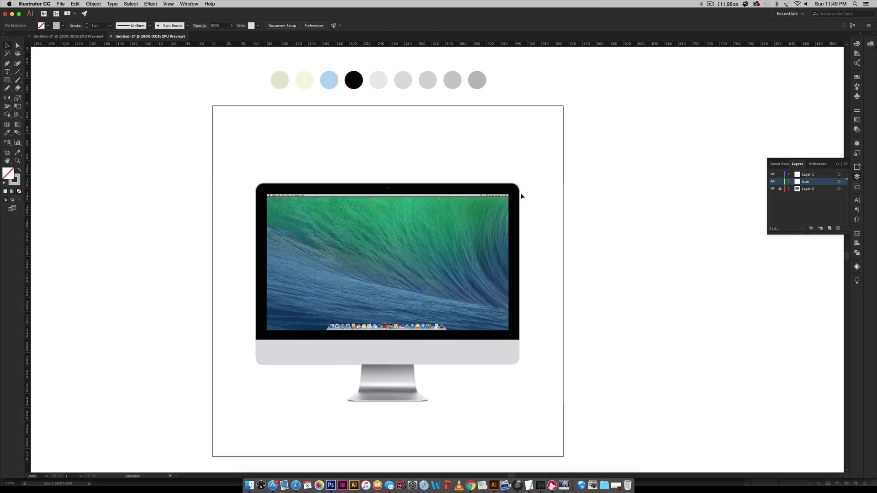
{"action": "key", "text": "m"}
{"action": "left_click_drag", "start_coordinate": [265, 192], "coordinate": [509, 330]}
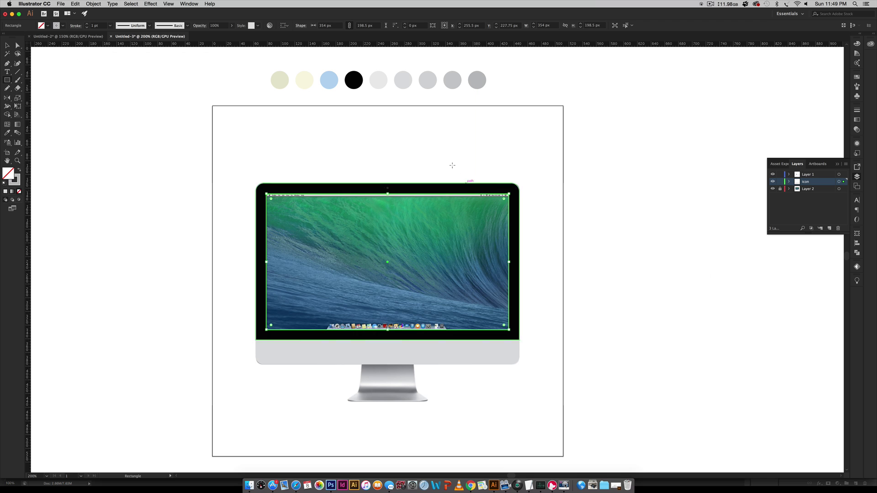
{"action": "key", "text": "i"}
{"action": "left_click", "coordinate": [304, 79]}
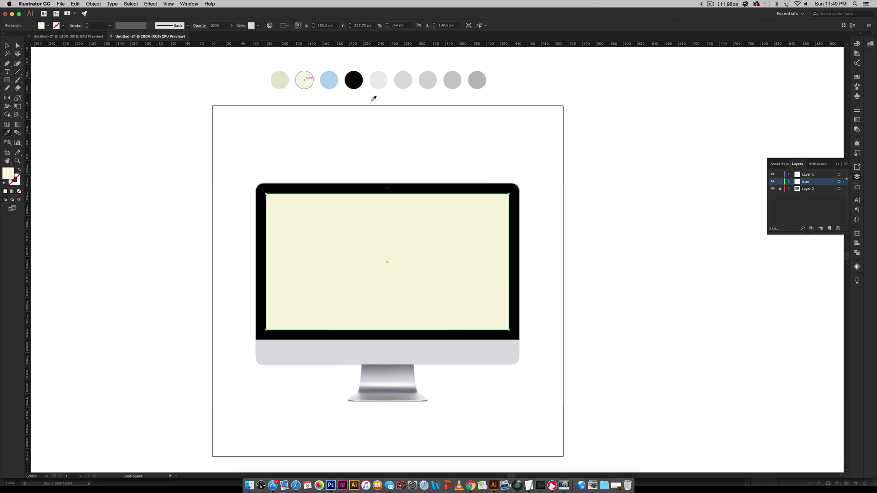
{"action": "key", "text": "v"}
{"action": "left_click", "coordinate": [593, 180]}
- Fill the bezel with the black swatch and hide the photo layer
{"action": "left_click", "coordinate": [512, 185]}
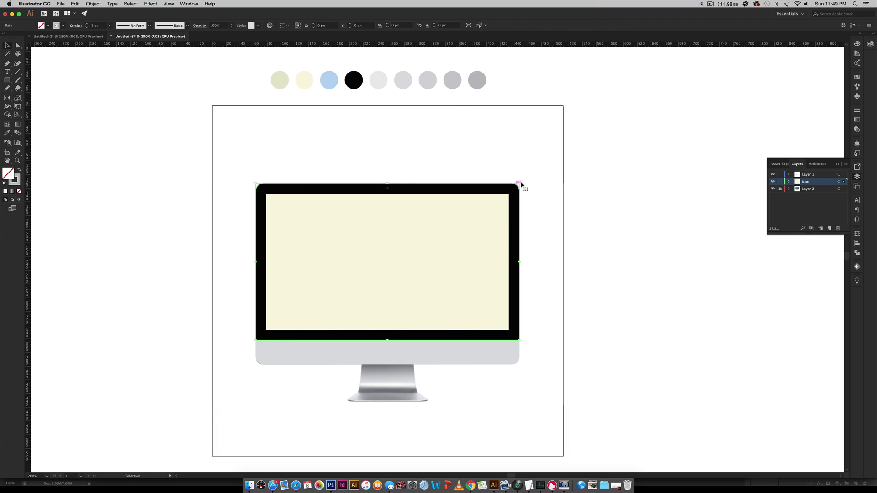
{"action": "key", "text": "i"}
{"action": "left_click", "coordinate": [354, 80]}
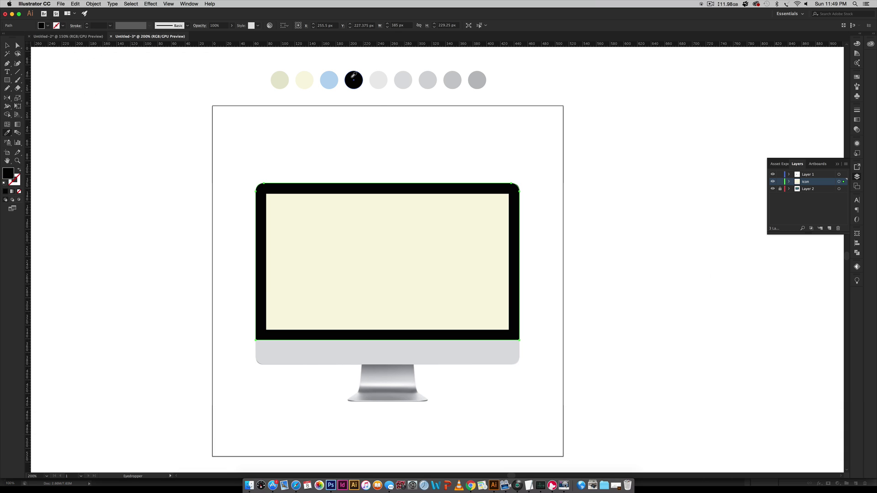
{"action": "key", "text": "v"}
{"action": "left_click", "coordinate": [630, 256]}
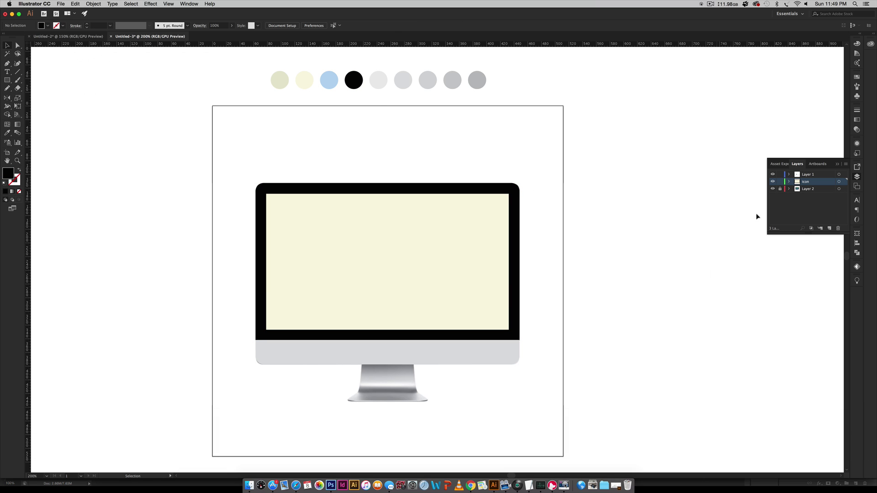
{"action": "left_click", "coordinate": [772, 188]}
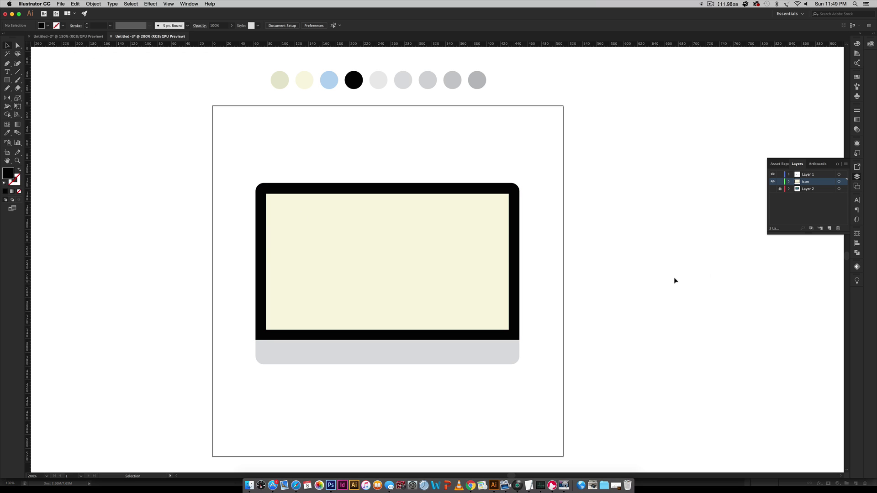
- With the photo layer visible again, draw a black rectangle over the iMac stand
{"action": "left_click", "coordinate": [772, 188]}
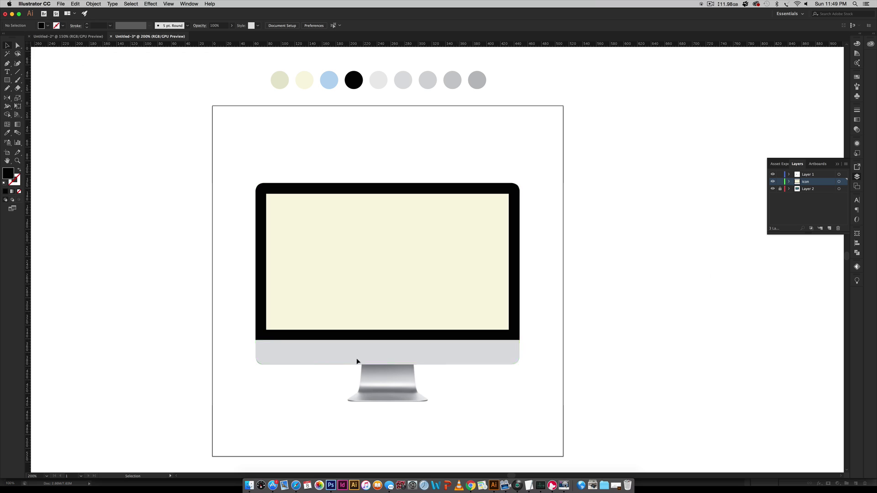
{"action": "key", "text": "m"}
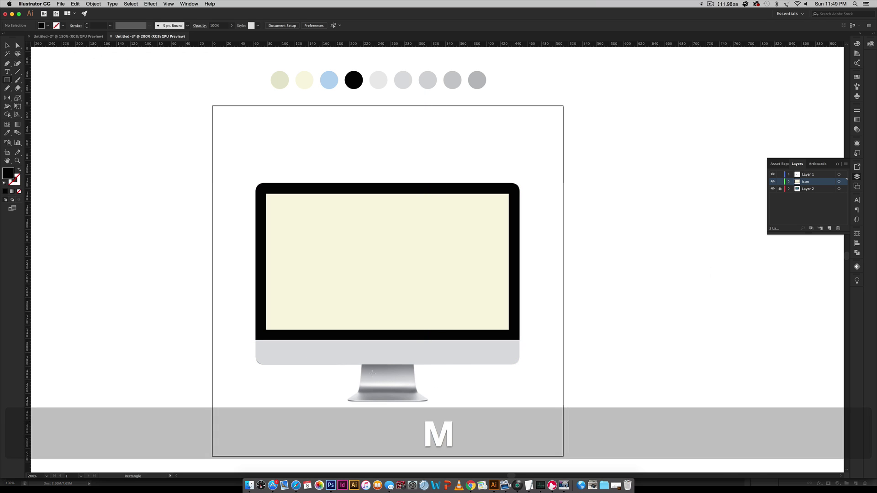
{"action": "mouse_move", "coordinate": [361, 365]}
{"action": "left_mouse_down"}
{"action": "mouse_move", "coordinate": [380, 398]}
{"action": "mouse_move", "coordinate": [412, 401]}
{"action": "left_mouse_up"}
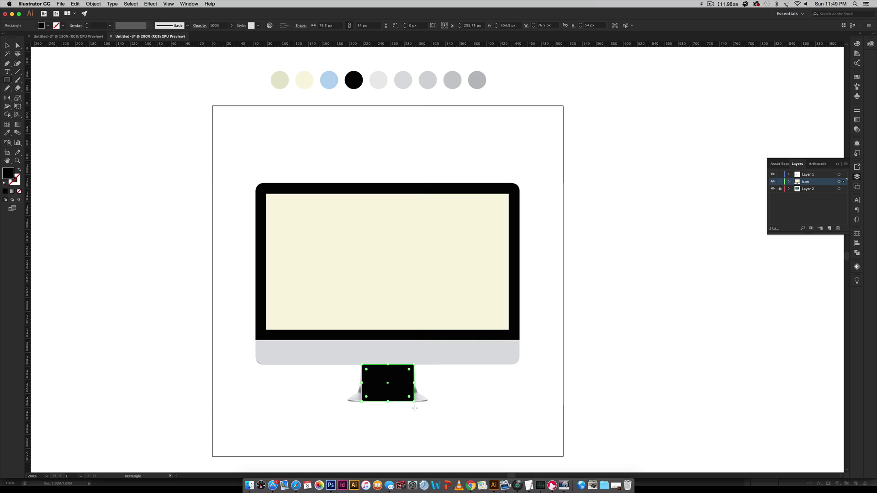
- Shift-drag the stand's bottom corners outward so it widens toward the base
{"action": "key", "text": "a"}
{"action": "left_click", "coordinate": [410, 398]}
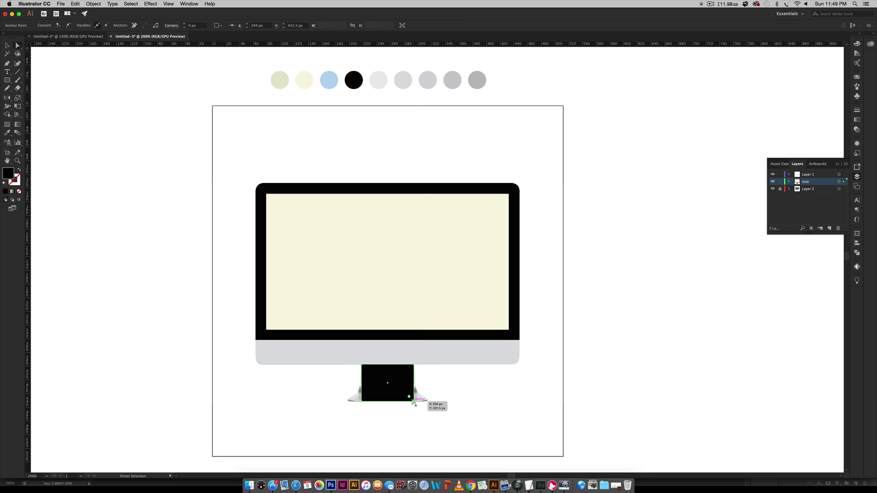
{"action": "left_click_drag", "start_coordinate": [410, 398], "coordinate": [416, 400]}
{"action": "key", "text": "shift"}
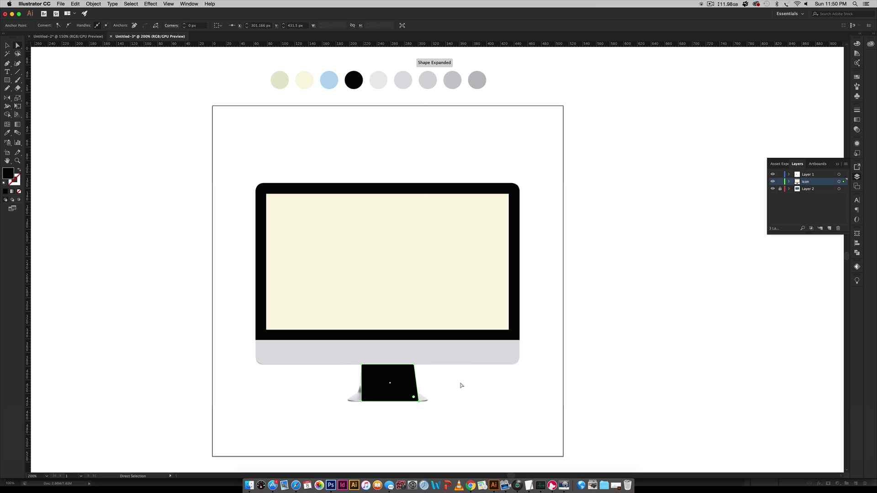
{"action": "key", "text": "super+equal"}
{"action": "key", "text": "super+equal"}
{"action": "key", "text": "super+equal"}
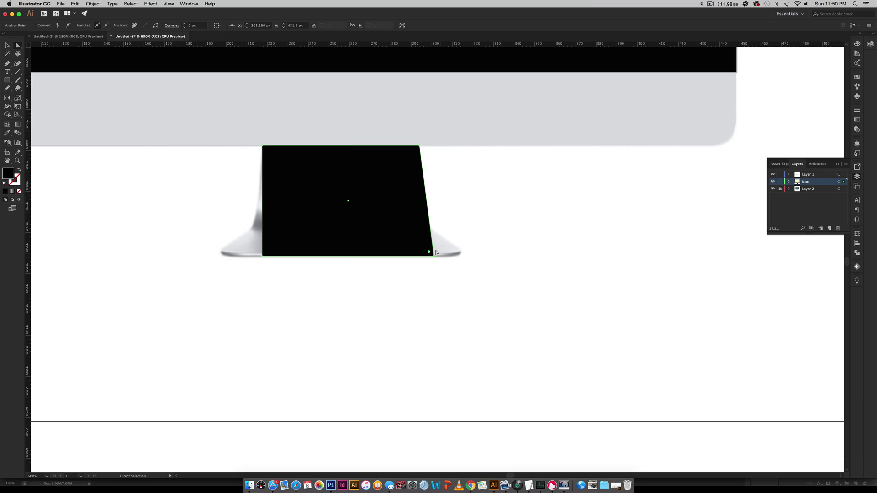
{"action": "mouse_move", "coordinate": [433, 255]}
{"action": "left_mouse_down"}
{"action": "mouse_move", "coordinate": [411, 255]}
{"action": "mouse_move", "coordinate": [427, 256]}
{"action": "left_mouse_up"}
{"action": "key", "text": "shift"}
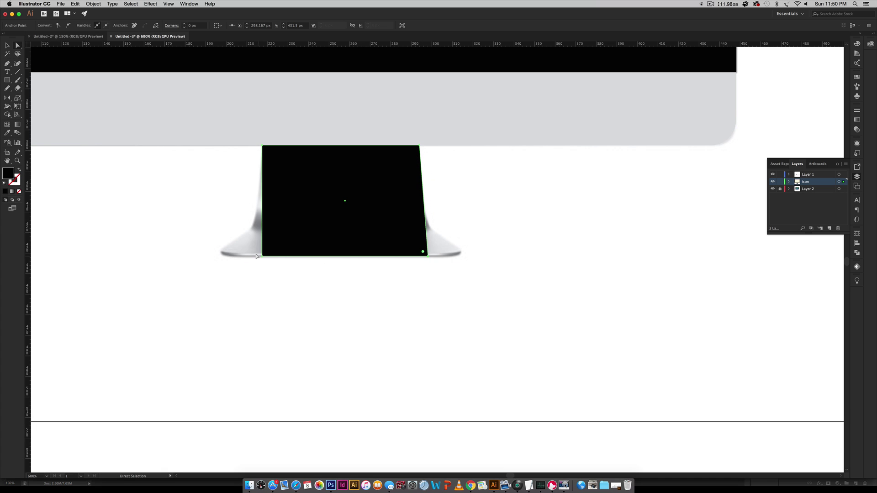
{"action": "left_click_drag", "start_coordinate": [262, 256], "coordinate": [249, 257]}
{"action": "key", "text": "shift"}
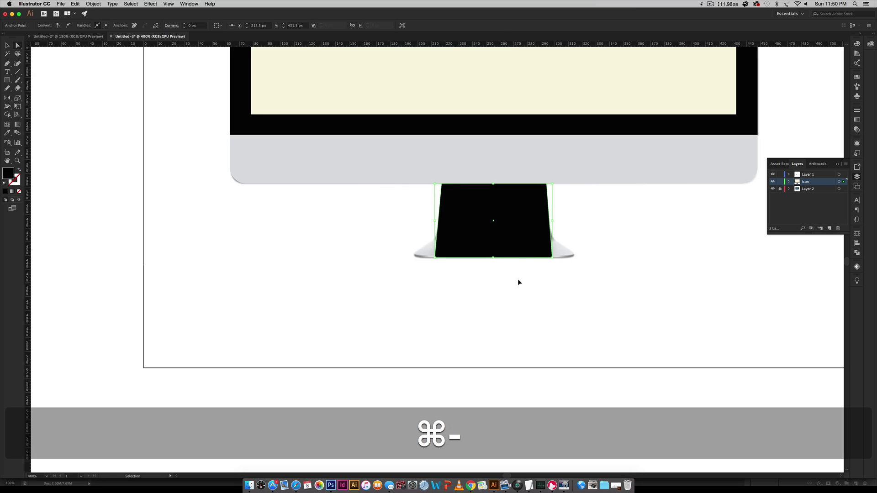
{"action": "key", "text": "super+minus"}
{"action": "left_click_drag", "start_coordinate": [506, 110], "coordinate": [403, 237]}
- Colour the stand with the light grey swatch
{"action": "key", "text": "i"}
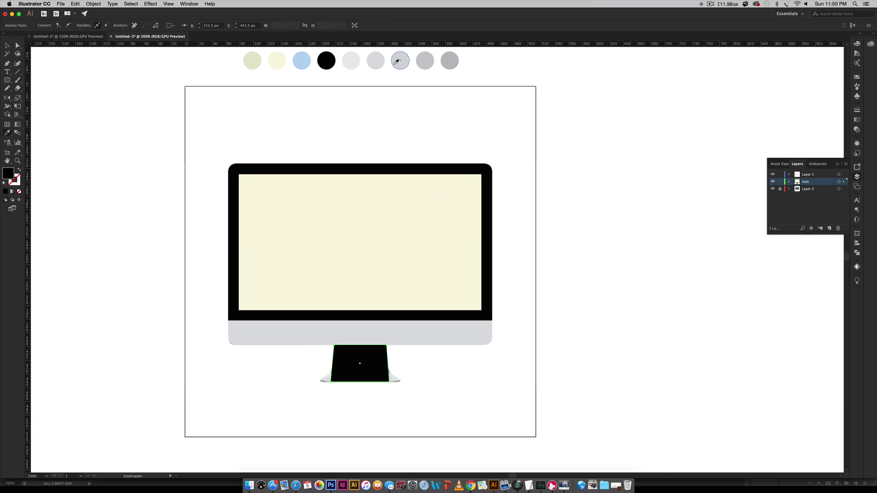
{"action": "left_click", "coordinate": [397, 63]}
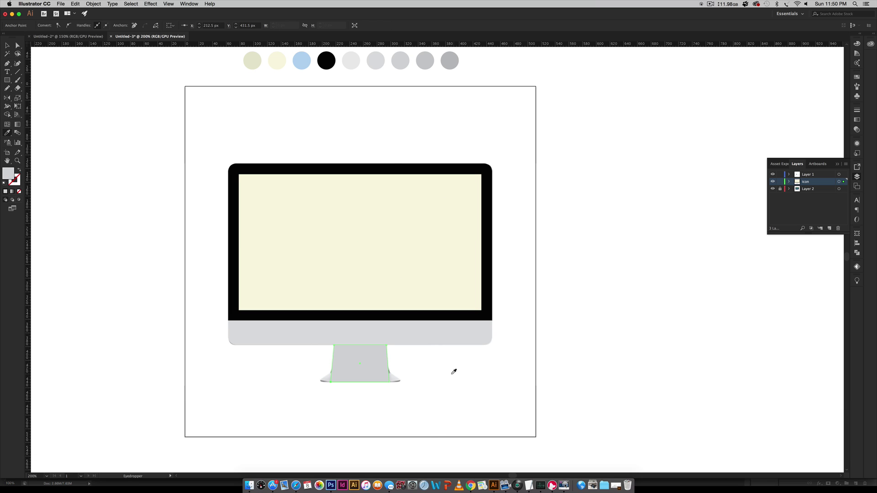
{"action": "key", "text": "v"}
{"action": "left_click", "coordinate": [520, 396]}
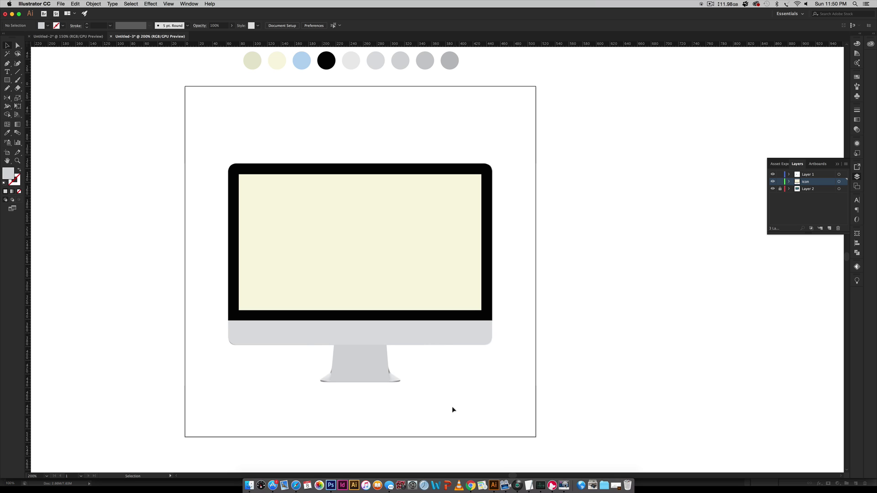
- Draw a thin 117.833 × 9 px base bar under the stand and colour it darker grey
{"action": "key", "text": "m"}
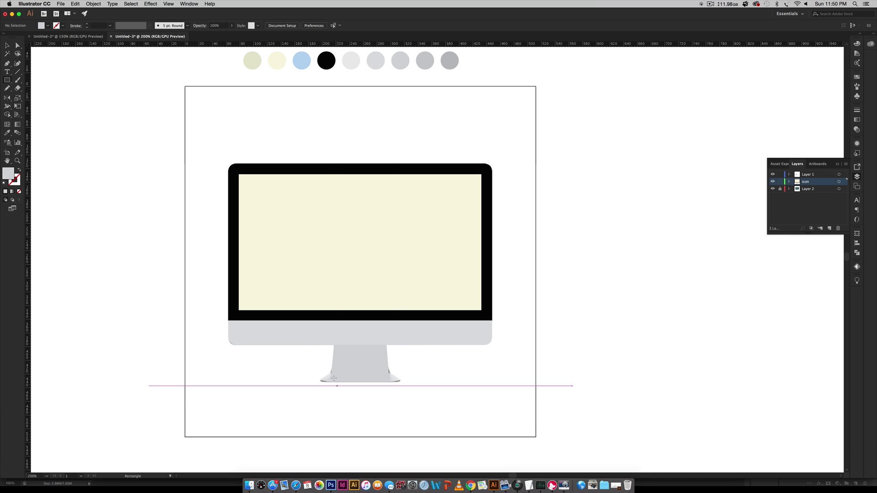
{"action": "left_click_drag", "start_coordinate": [319, 375], "coordinate": [398, 381]}
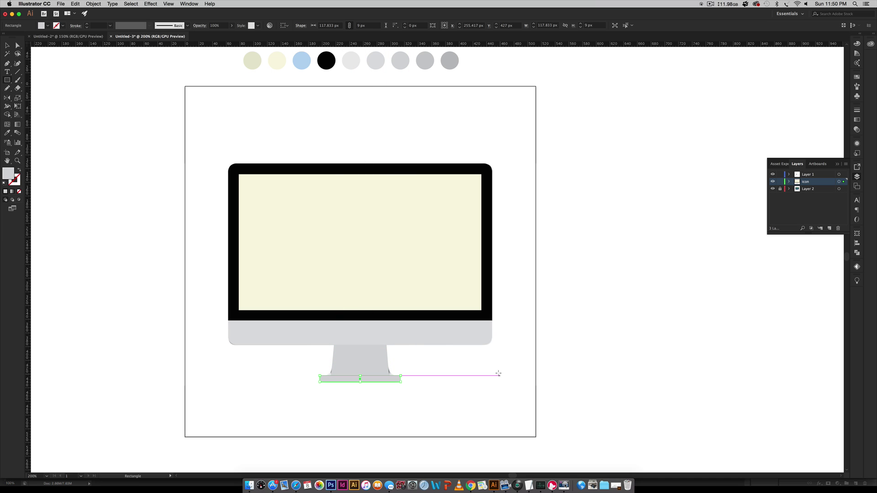
{"action": "key", "text": "i"}
{"action": "left_click", "coordinate": [426, 61]}
{"action": "key", "text": "v"}
{"action": "left_click", "coordinate": [533, 408]}
{"action": "key", "text": "space"}
{"action": "left_click_drag", "start_coordinate": [454, 411], "coordinate": [465, 380]}
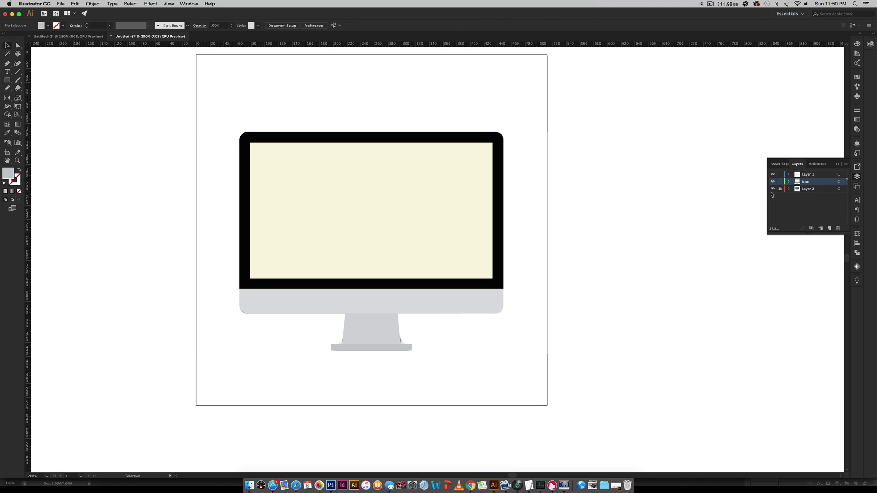
- Hide Layer 2 and draw a triangular shadow shape across the stand's top with the Pen tool
{"action": "left_click", "coordinate": [772, 189]}
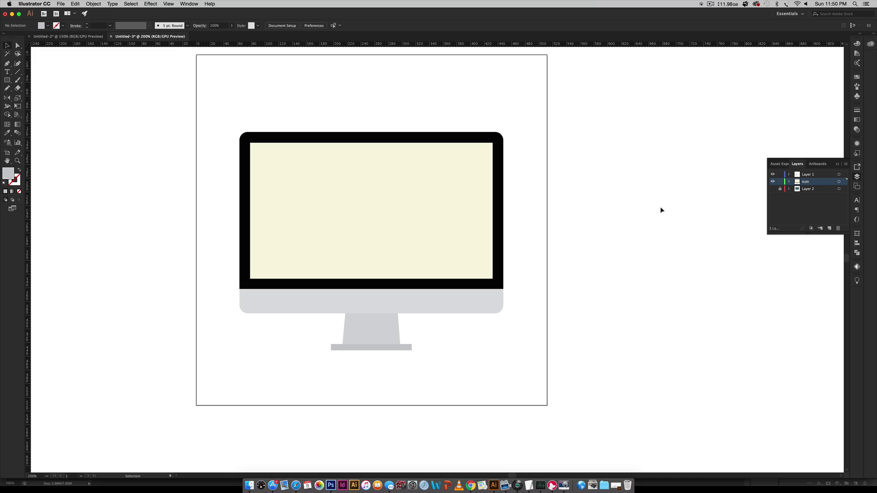
{"action": "scroll", "coordinate": [623, 273], "scroll_direction": "up", "scroll_amount": 1}
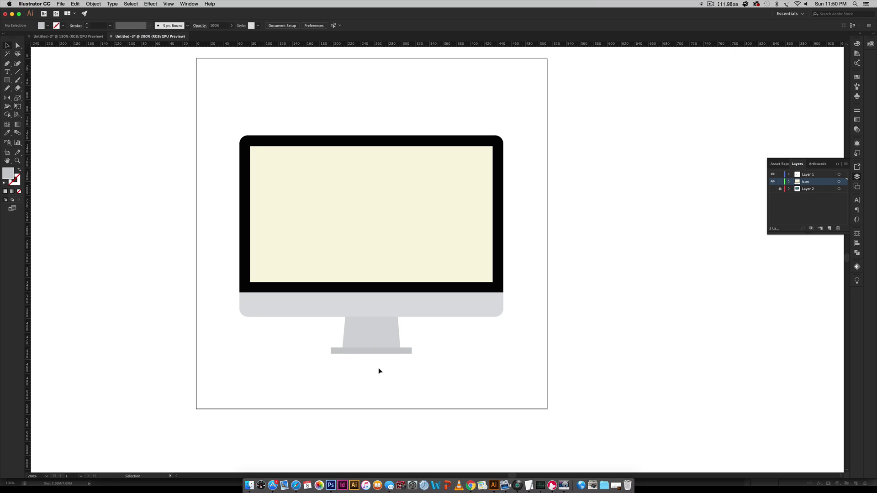
{"action": "key", "text": "p"}
{"action": "left_click", "coordinate": [346, 319]}
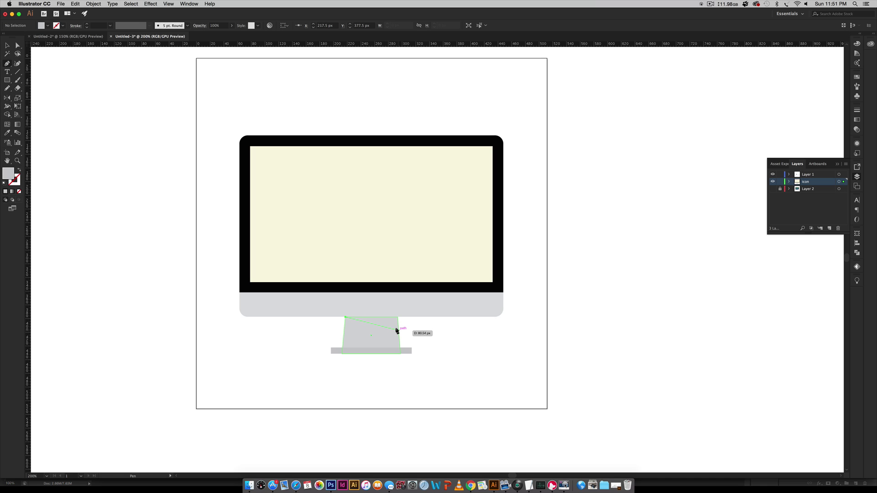
{"action": "left_click", "coordinate": [398, 330]}
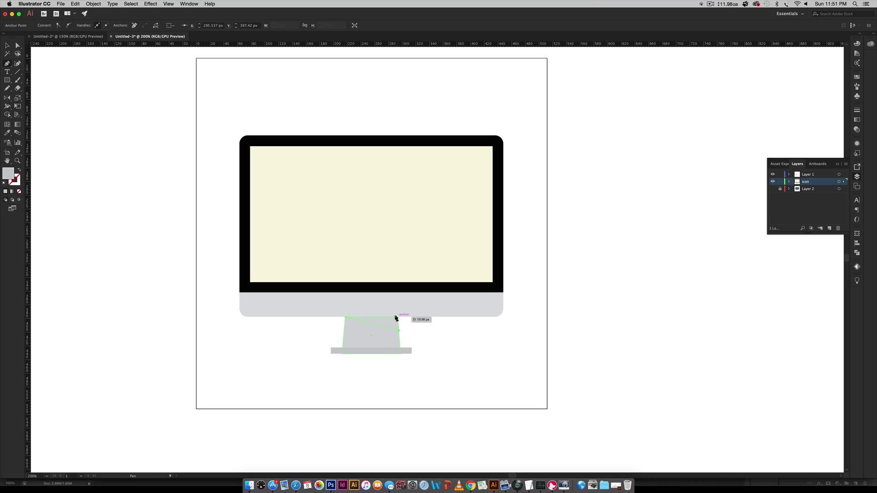
{"action": "left_click", "coordinate": [397, 317]}
{"action": "left_click", "coordinate": [345, 316]}
- Fill the stand shadow with the darkest grey and recentre the monitor in view
{"action": "scroll", "coordinate": [538, 391], "scroll_direction": "up", "scroll_amount": 5}
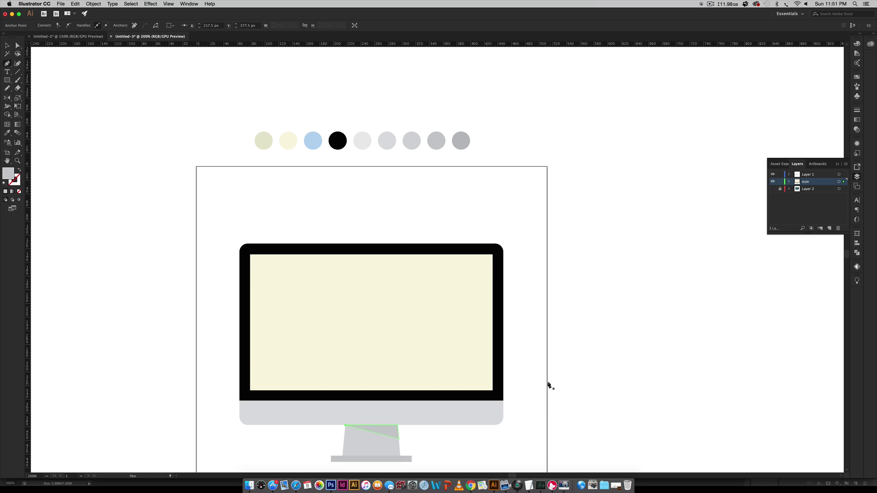
{"action": "key", "text": "i"}
{"action": "left_click", "coordinate": [462, 142]}
{"action": "scroll", "coordinate": [561, 335], "scroll_direction": "down", "scroll_amount": 5}
{"action": "key", "text": "v"}
{"action": "left_click", "coordinate": [509, 381]}
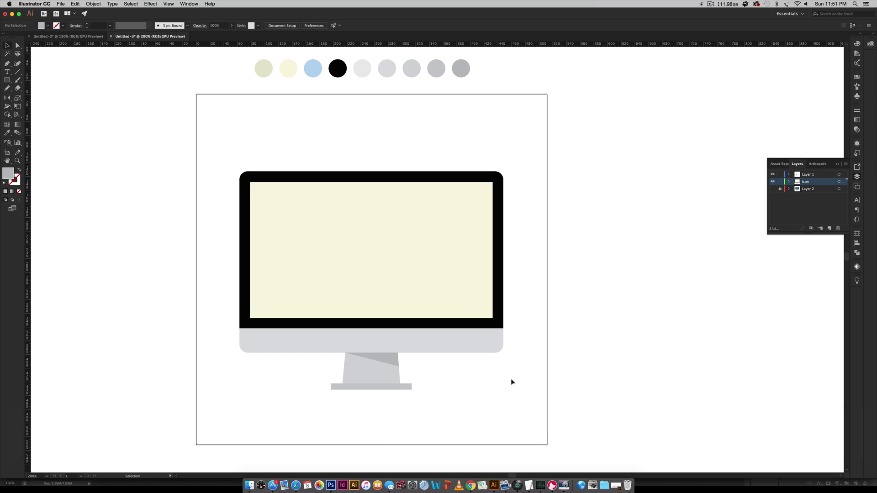
{"action": "key", "text": "space"}
{"action": "left_click_drag", "start_coordinate": [513, 358], "coordinate": [530, 320]}
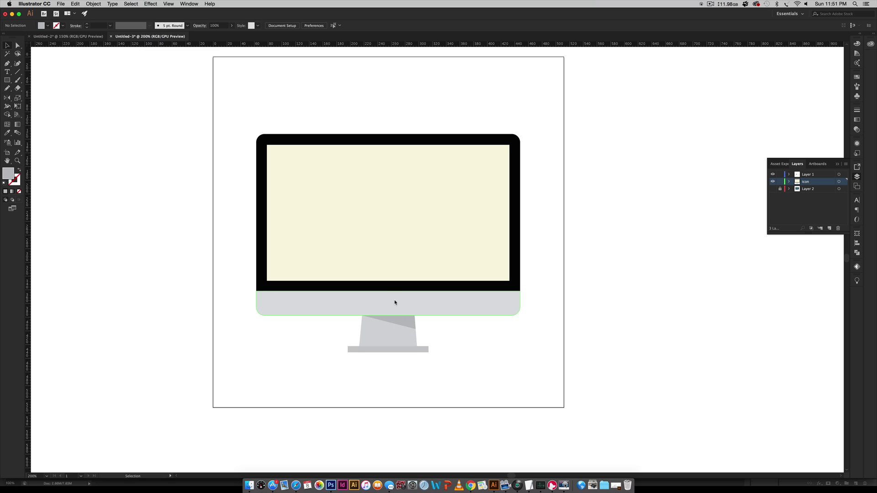
- Draw a small light grey circle on the monitor's chin with the Ellipse tool
{"action": "left_click_drag", "start_coordinate": [8, 84], "coordinate": [28, 97]}
{"action": "left_click_drag", "start_coordinate": [390, 303], "coordinate": [394, 311]}
{"action": "scroll", "coordinate": [520, 356], "scroll_direction": "up", "scroll_amount": 4}
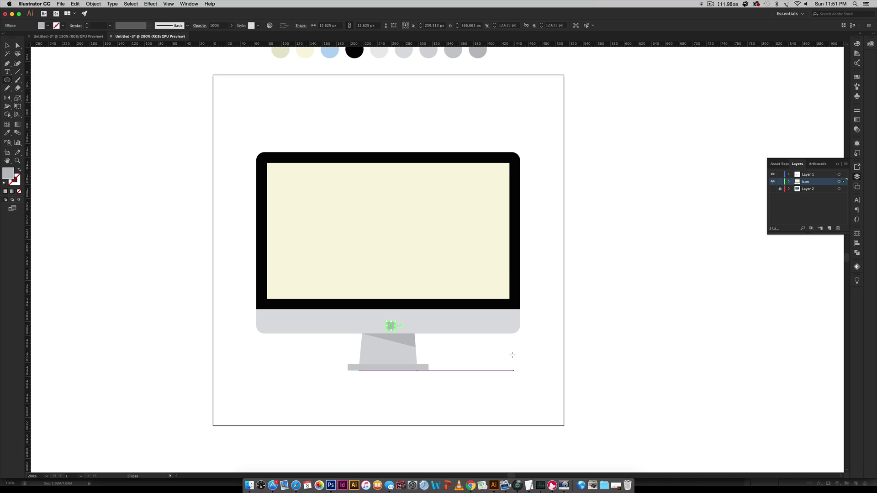
{"action": "key", "text": "i"}
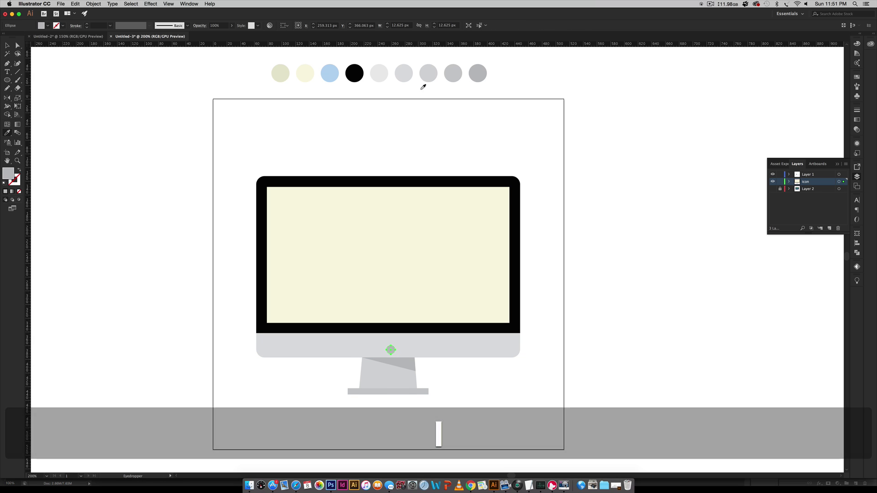
{"action": "left_click", "coordinate": [429, 73]}
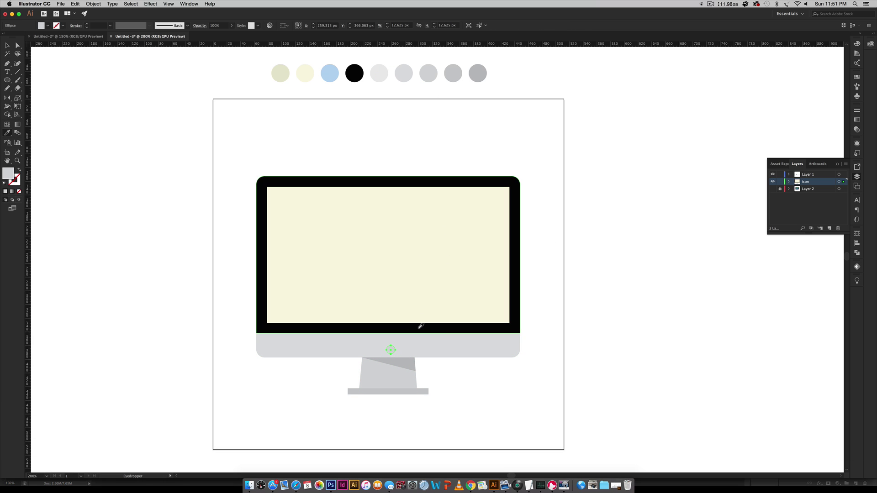
{"action": "key", "text": "v"}
{"action": "left_click", "coordinate": [504, 386]}
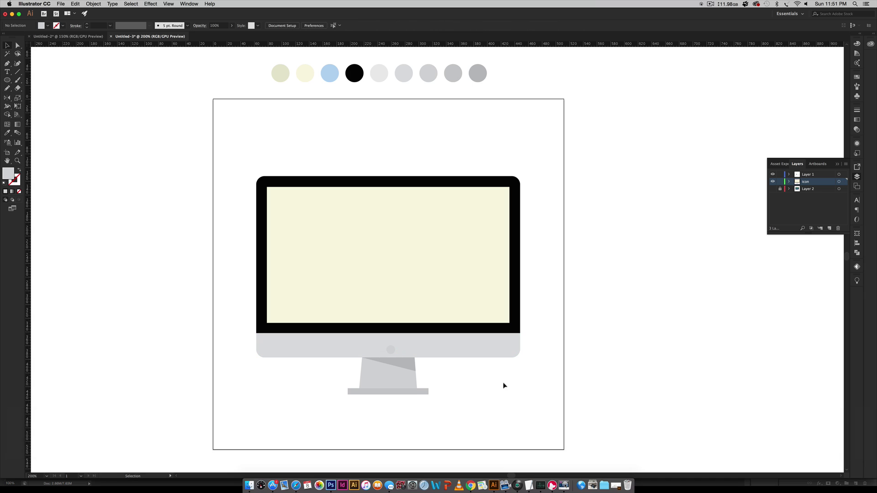
- Recolour the logo dot a darker grey and move it straight up on the chin
{"action": "left_click", "coordinate": [390, 349]}
{"action": "key", "text": "i"}
{"action": "left_click", "coordinate": [453, 73]}
{"action": "key", "text": "v"}
{"action": "left_click_drag", "start_coordinate": [389, 350], "coordinate": [389, 343]}
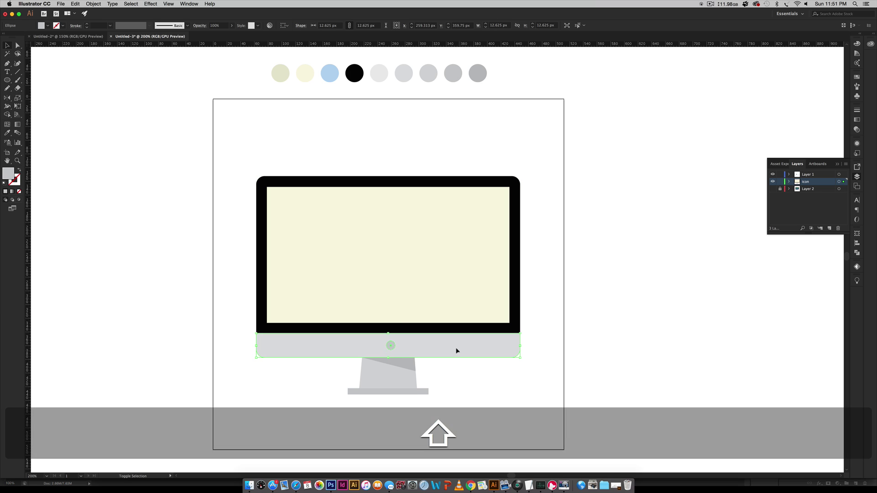
- Align the logo dot to the chin's horizontal centre, using the chin as key object
{"action": "left_click", "coordinate": [456, 350], "text": "shift"}
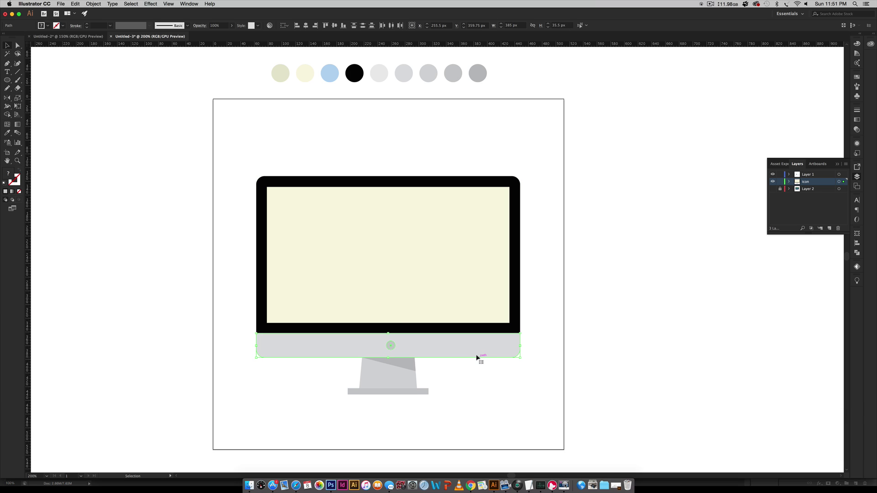
{"action": "left_click", "coordinate": [476, 357]}
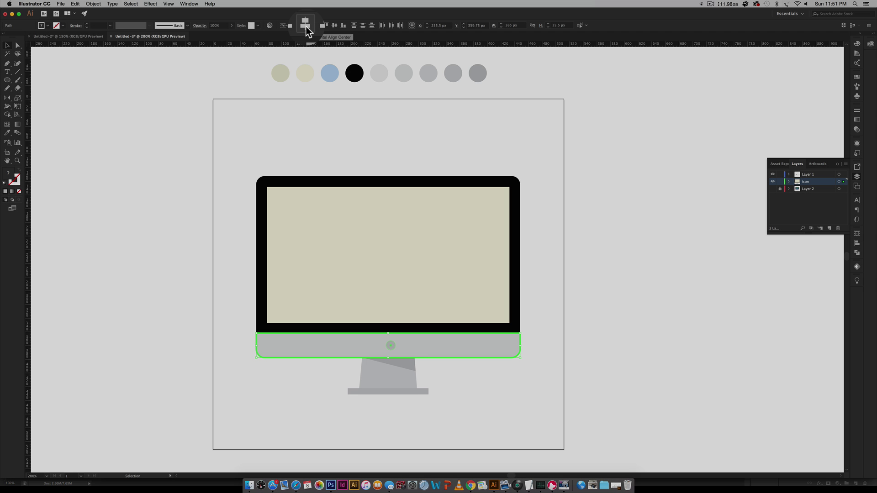
{"action": "left_click", "coordinate": [306, 26]}
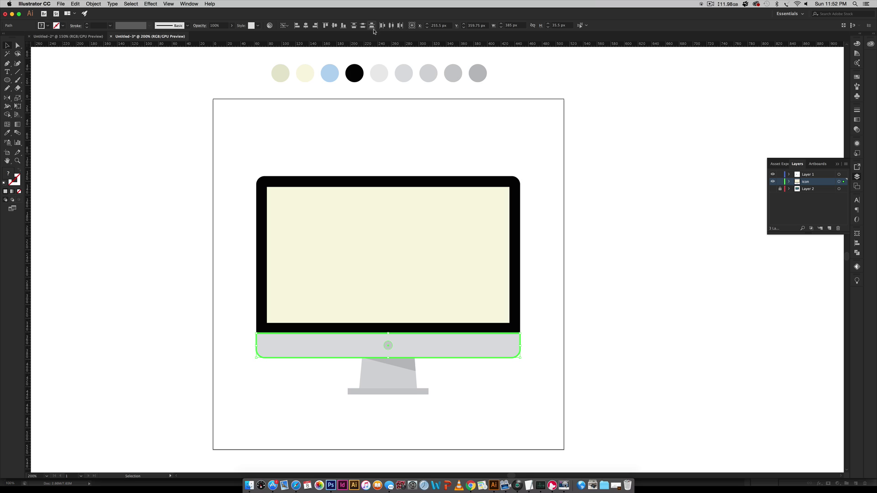
{"action": "key", "text": "v"}
{"action": "left_click", "coordinate": [616, 339]}
{"action": "scroll", "coordinate": [617, 339], "scroll_direction": "left", "scroll_amount": 1}
{"action": "scroll", "coordinate": [616, 339], "scroll_direction": "left", "scroll_amount": 3}
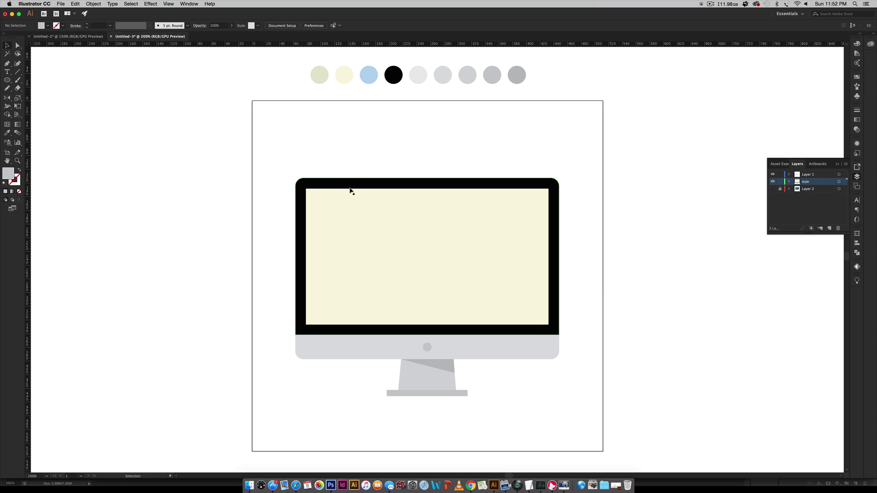
- Draw a thin pale beige rectangle strip along the screen's top edge
{"action": "key", "text": "m"}
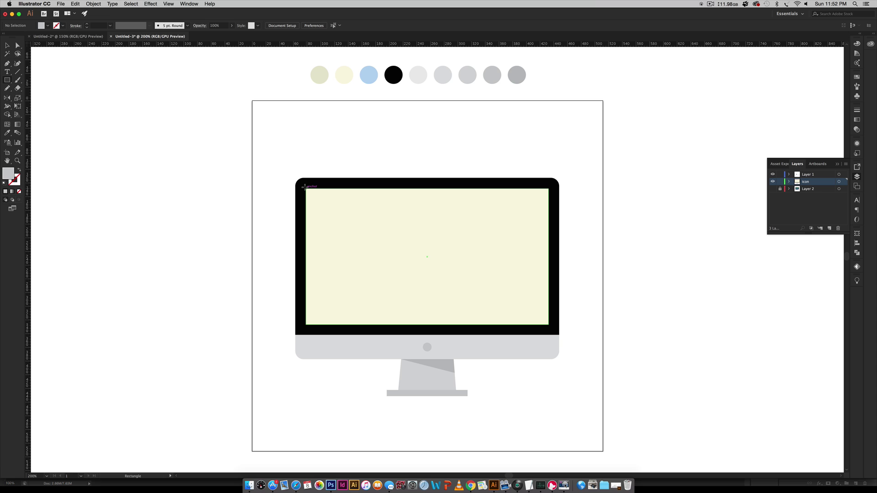
{"action": "left_click_drag", "start_coordinate": [305, 186], "coordinate": [547, 191]}
{"action": "key", "text": "i"}
{"action": "left_click", "coordinate": [318, 73]}
{"action": "key", "text": "v"}
{"action": "left_click", "coordinate": [580, 254]}
- Shift the view upward and switch to the Untitled-2 document
{"action": "key", "text": "space"}
{"action": "left_click_drag", "start_coordinate": [580, 254], "coordinate": [579, 221]}
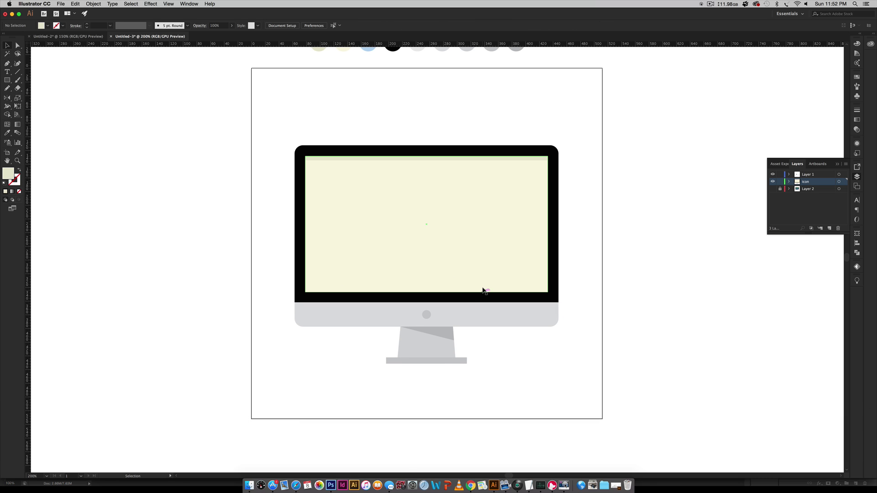
{"action": "left_click", "coordinate": [92, 38]}
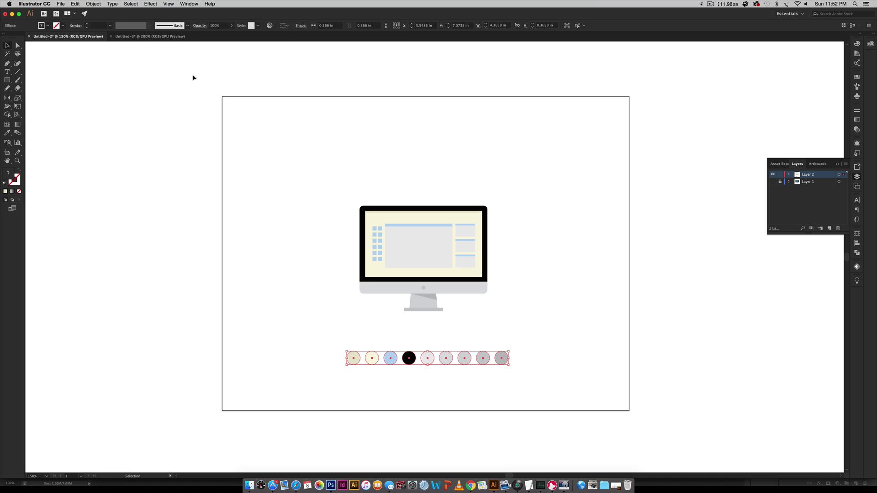
- In Untitled-3, draw a small light-blue square at the screen's top-left
{"action": "left_click", "coordinate": [174, 39]}
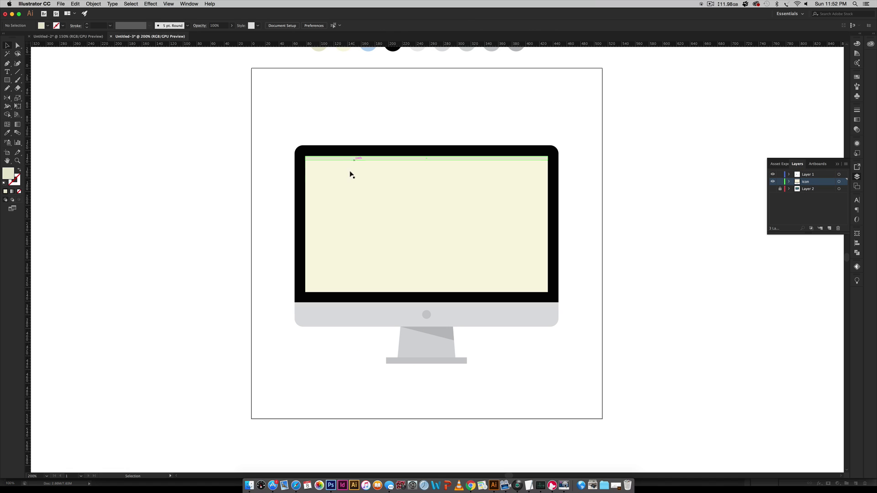
{"action": "key", "text": "m"}
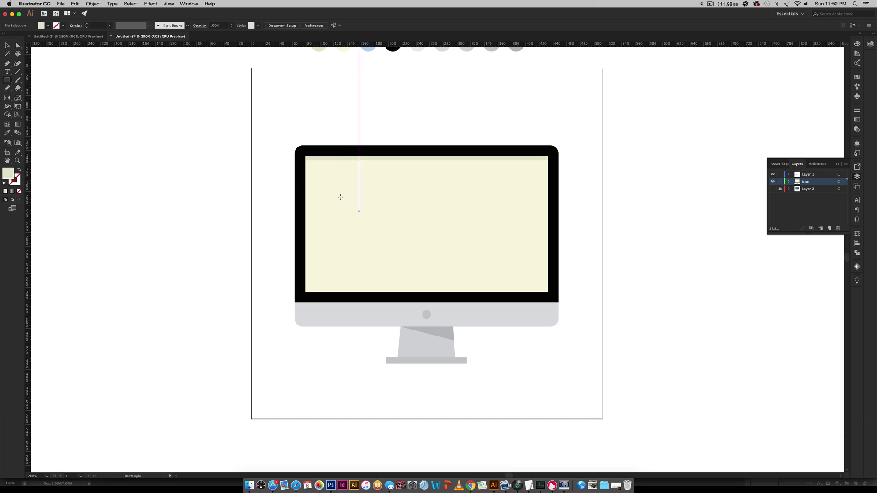
{"action": "left_click_drag", "start_coordinate": [317, 176], "coordinate": [327, 186]}
{"action": "scroll", "coordinate": [434, 238], "scroll_direction": "up", "scroll_amount": 2}
{"action": "key", "text": "i"}
{"action": "left_click", "coordinate": [369, 69]}
- Copy the blue square straight down the screen's left side
{"action": "key", "text": "v"}
{"action": "left_click", "coordinate": [366, 192]}
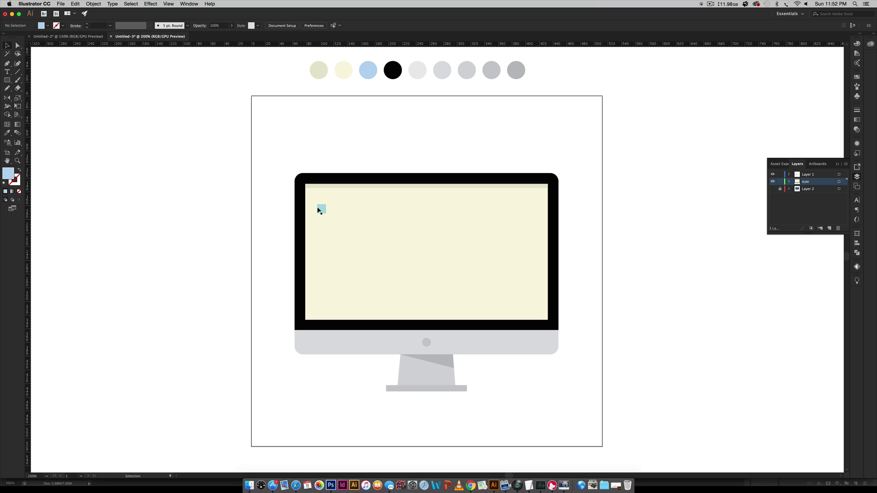
{"action": "left_click_drag", "start_coordinate": [319, 210], "coordinate": [325, 286]}
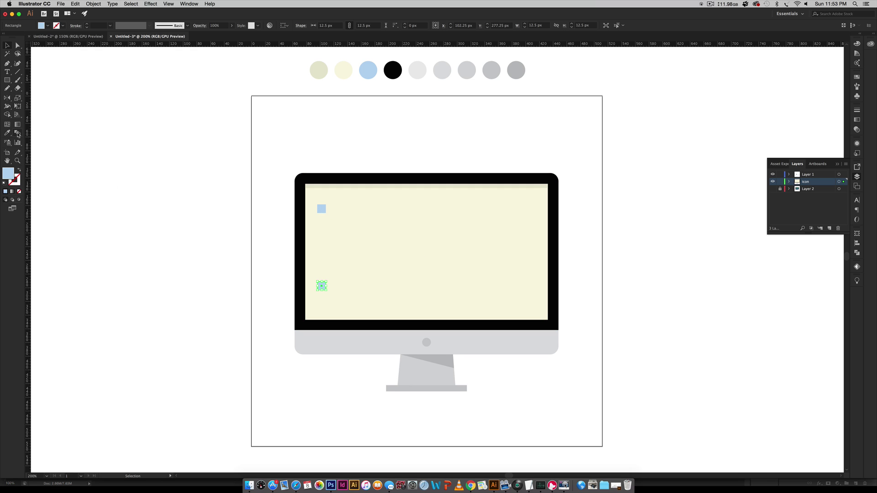
- Blend the two blue squares into a column using 4 specified steps
{"action": "double_click", "coordinate": [17, 134]}
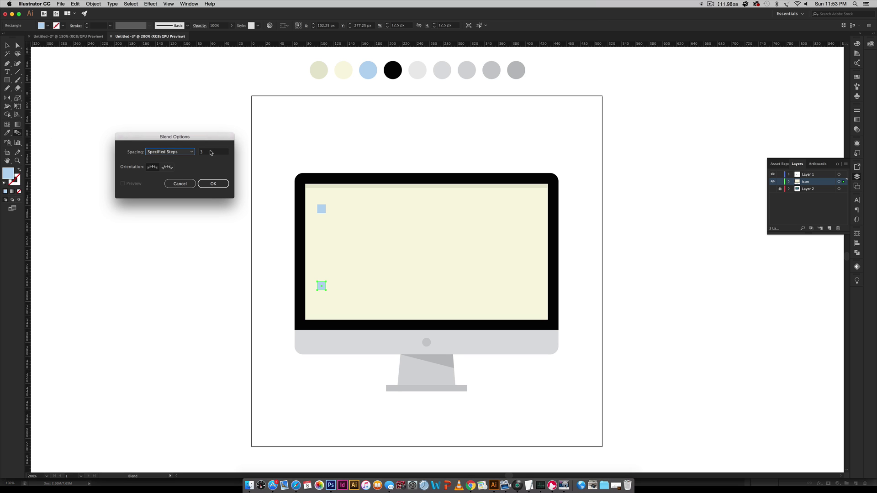
{"action": "left_click", "coordinate": [209, 153]}
{"action": "type", "text": "4"}
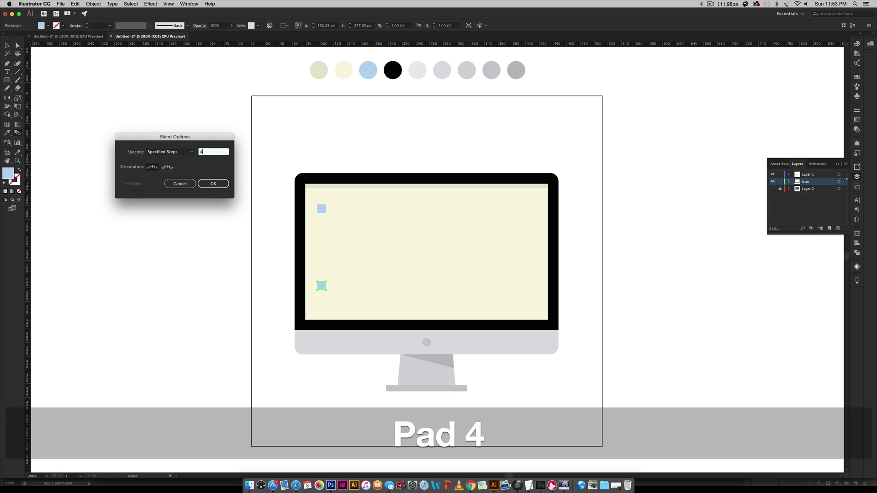
{"action": "left_click", "coordinate": [219, 186]}
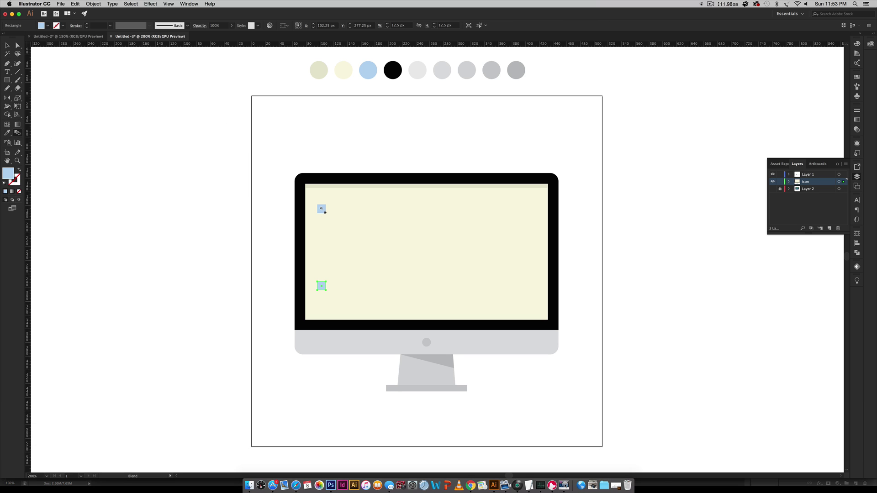
{"action": "left_click", "coordinate": [318, 286]}
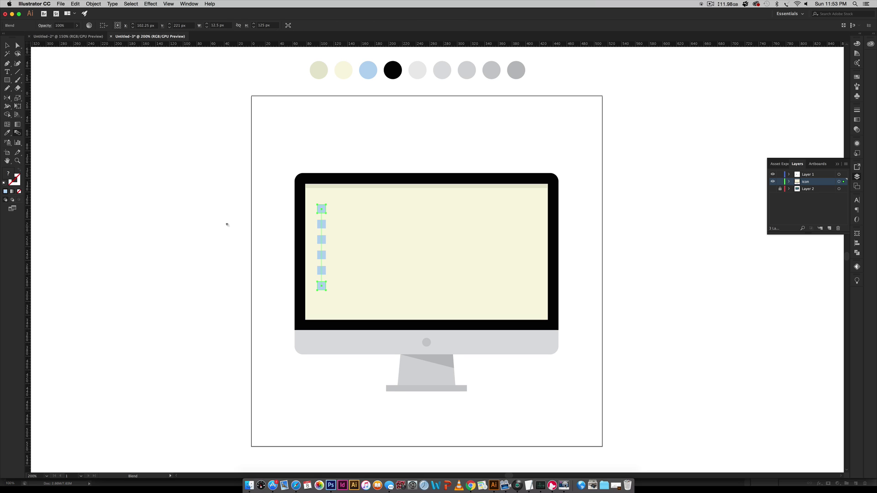
{"action": "key", "text": "v"}
{"action": "left_click", "coordinate": [221, 203]}
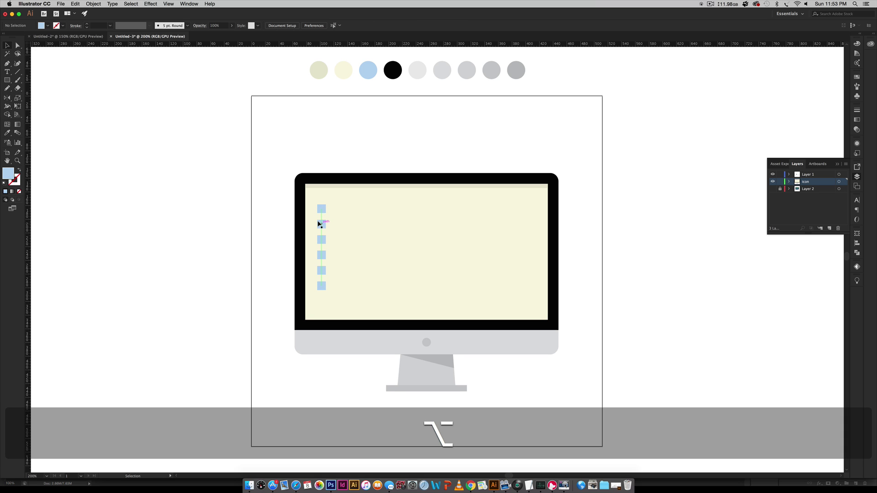
- Duplicate the column of squares to the right and nudge it into place
{"action": "left_click_drag", "start_coordinate": [319, 224], "coordinate": [332, 224]}
{"action": "key", "text": "Left"}
{"action": "key", "text": "Left"}
{"action": "key", "text": "Left"}
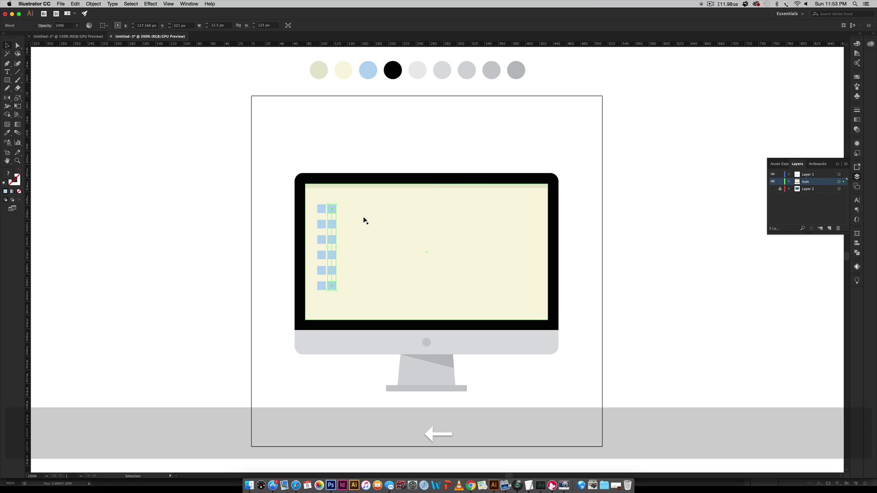
{"action": "left_click", "coordinate": [436, 209]}
{"action": "left_click", "coordinate": [329, 238]}
{"action": "key", "text": "Right"}
{"action": "key", "text": "Right"}
{"action": "key", "text": "Right"}
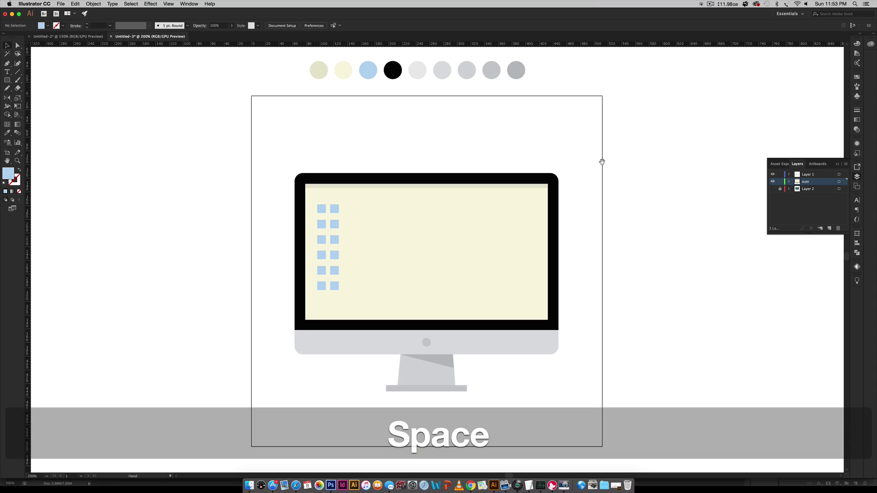
- Nudge both columns of blue squares down and right into position
{"action": "left_click_drag", "start_coordinate": [601, 157], "coordinate": [554, 172]}
{"action": "left_click", "coordinate": [276, 231], "text": "shift"}
{"action": "key", "text": "Right"}
{"action": "key", "text": "Right"}
{"action": "key", "text": "Right"}
{"action": "key", "text": "Down"}
{"action": "key", "text": "Down"}
{"action": "key", "text": "Down"}
{"action": "key", "text": "Down"}
{"action": "key", "text": "Down"}
{"action": "key", "text": "Down"}
{"action": "key", "text": "Down"}
{"action": "key", "text": "Right"}
{"action": "key", "text": "Right"}
{"action": "key", "text": "Right"}
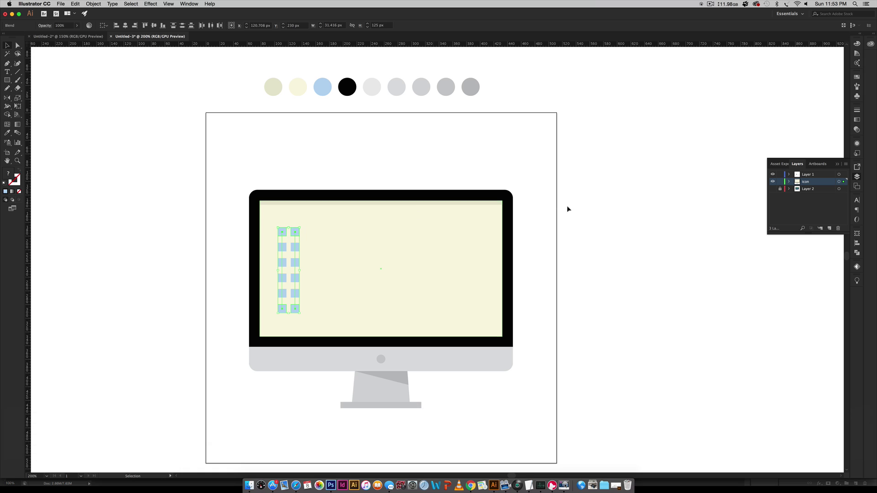
{"action": "left_click", "coordinate": [577, 209]}
- Draw a large light grey window in the screen's middle with a thin top bar
{"action": "key", "text": "m"}
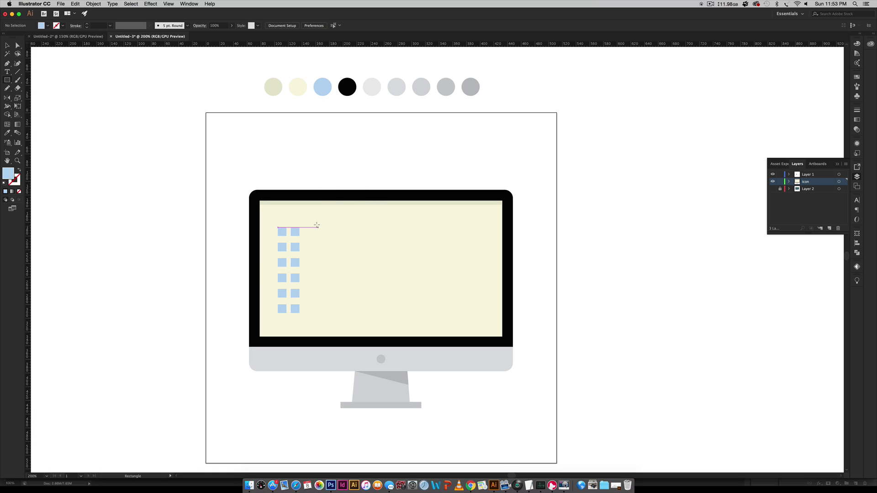
{"action": "left_click_drag", "start_coordinate": [317, 227], "coordinate": [437, 312]}
{"action": "key", "text": "i"}
{"action": "left_click", "coordinate": [375, 89]}
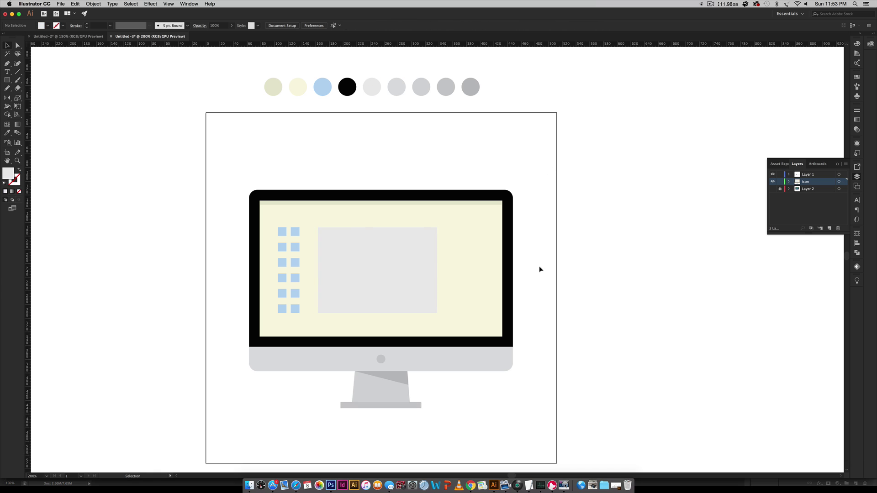
{"action": "key", "text": "m"}
{"action": "left_click_drag", "start_coordinate": [317, 227], "coordinate": [437, 234]}
- Copy the window to the right, shrink it, and repeat into three stacked small windows
{"action": "key", "text": "v"}
{"action": "left_click_drag", "start_coordinate": [416, 269], "coordinate": [537, 268]}
{"action": "left_click_drag", "start_coordinate": [561, 310], "coordinate": [464, 262]}
{"action": "key", "text": "super+shift+a"}
{"action": "key", "text": "super+d"}
{"action": "key", "text": "super+g"}
{"action": "mouse_move", "coordinate": [475, 314]}
{"action": "left_mouse_down"}
{"action": "mouse_move", "coordinate": [468, 293]}
{"action": "mouse_move", "coordinate": [468, 306]}
{"action": "left_mouse_up"}
{"action": "left_click_drag", "start_coordinate": [457, 272], "coordinate": [456, 278]}
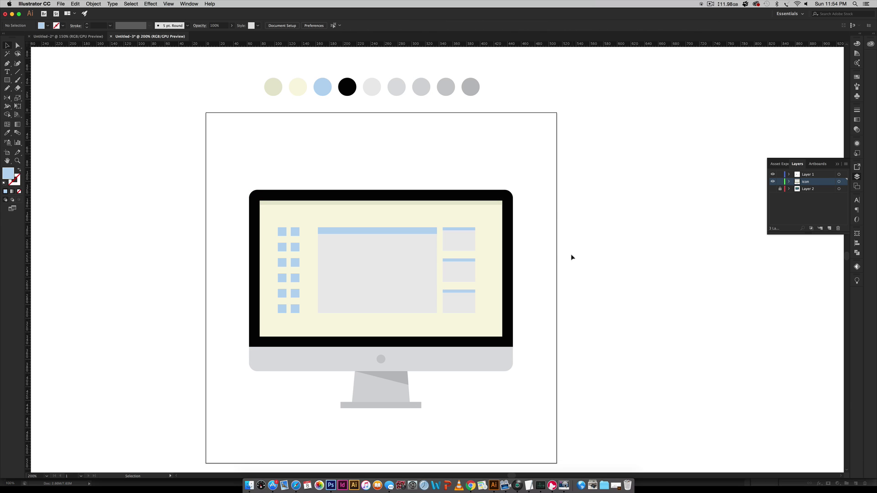
- Nudge the three small windows right and pan the view up and left
{"action": "left_click", "coordinate": [470, 237]}
{"action": "left_click", "coordinate": [464, 275], "text": "shift"}
{"action": "left_click", "coordinate": [462, 305], "text": "shift"}
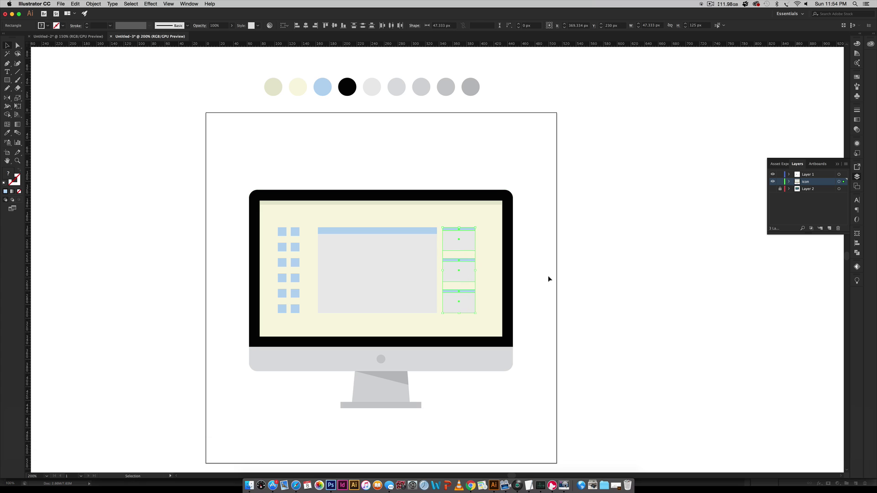
{"action": "key", "text": "Right"}
{"action": "key", "text": "Right"}
{"action": "key", "text": "Right"}
{"action": "key", "text": "Right"}
{"action": "left_click", "coordinate": [555, 278]}
{"action": "key", "text": "space"}
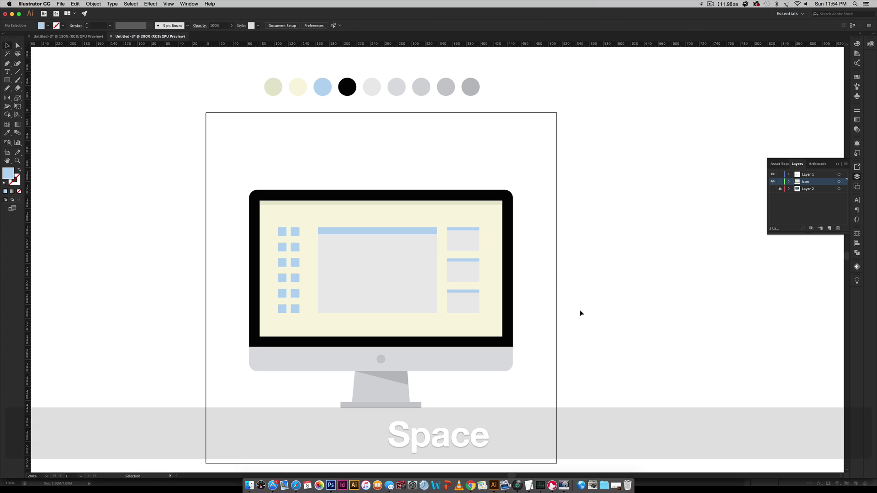
{"action": "left_click_drag", "start_coordinate": [579, 311], "coordinate": [555, 248]}
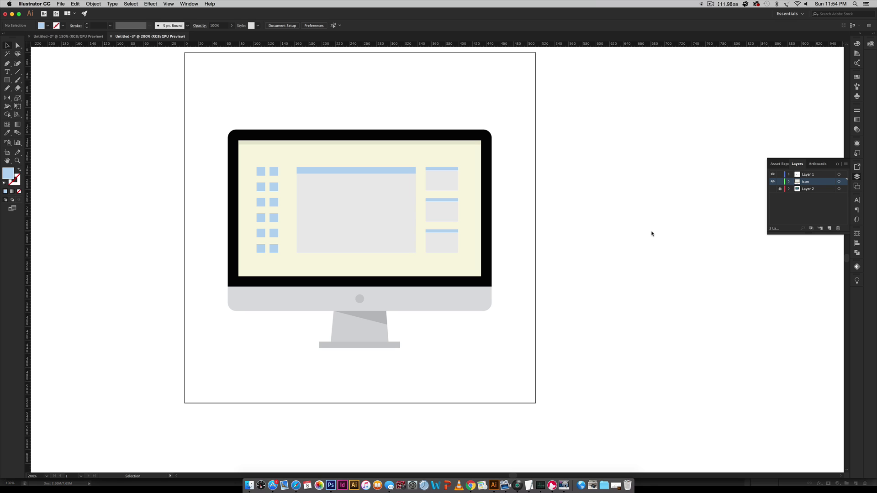
- Group all monitor parts and scale the group proportionally to the artboard's 512 px width
{"action": "key", "text": "super+minus"}
{"action": "key", "text": "super+minus"}
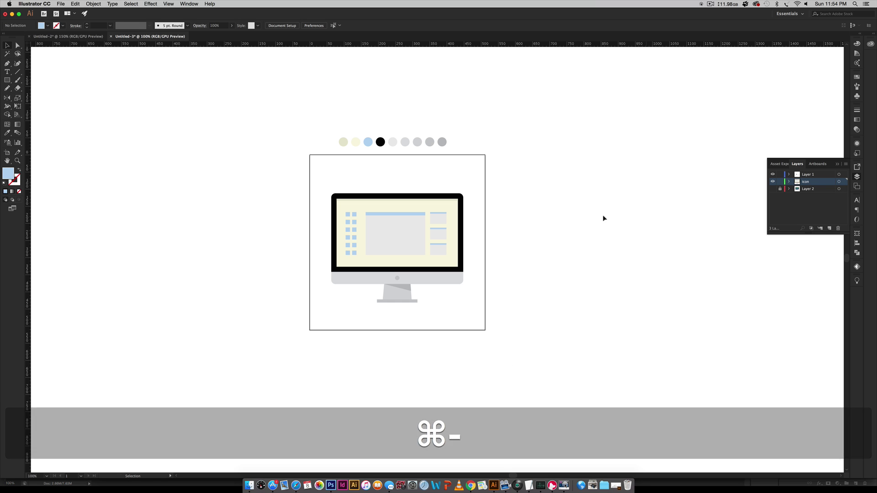
{"action": "key", "text": "super+a"}
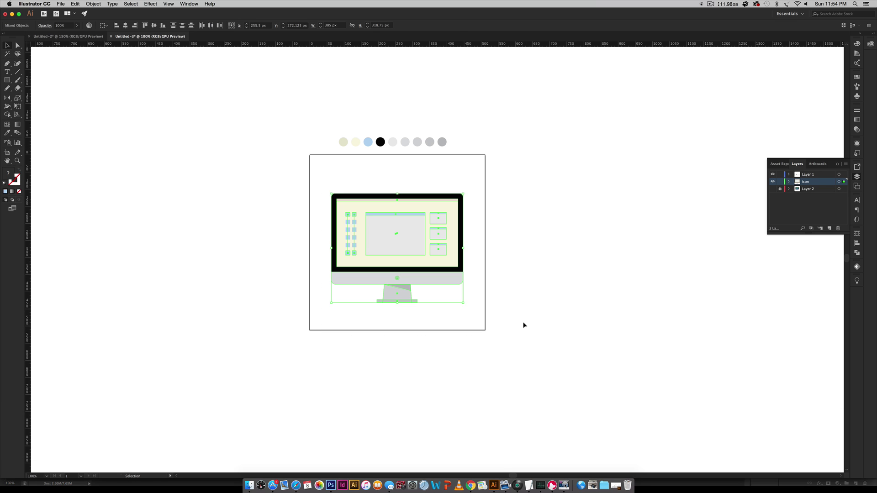
{"action": "key", "text": "super+g"}
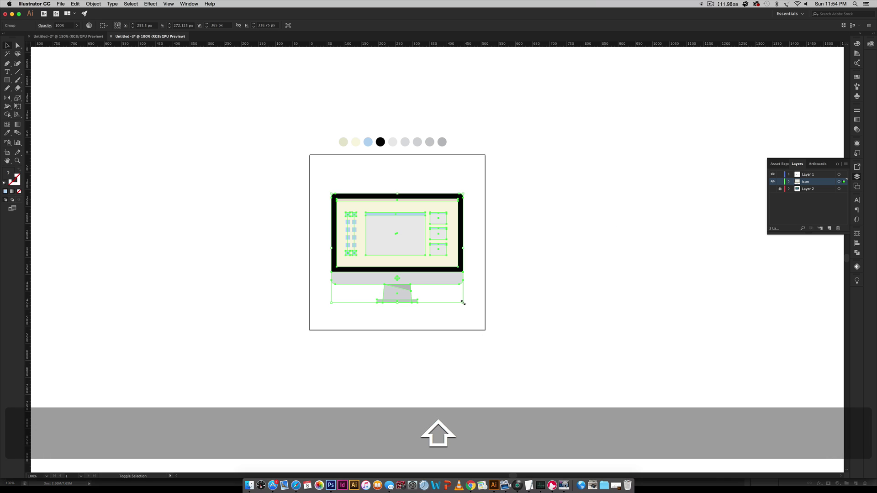
{"action": "left_click_drag", "start_coordinate": [463, 303], "coordinate": [485, 321]}
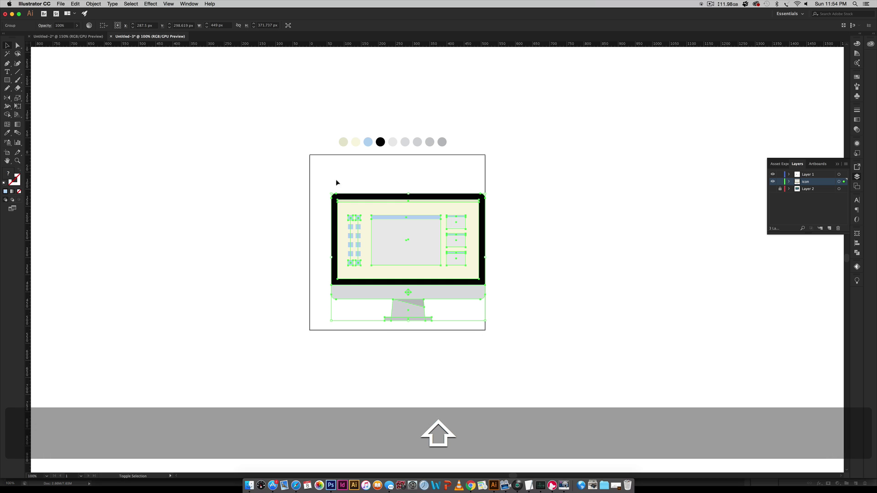
{"action": "left_click_drag", "start_coordinate": [332, 195], "coordinate": [310, 173]}
{"action": "left_click", "coordinate": [570, 213]}
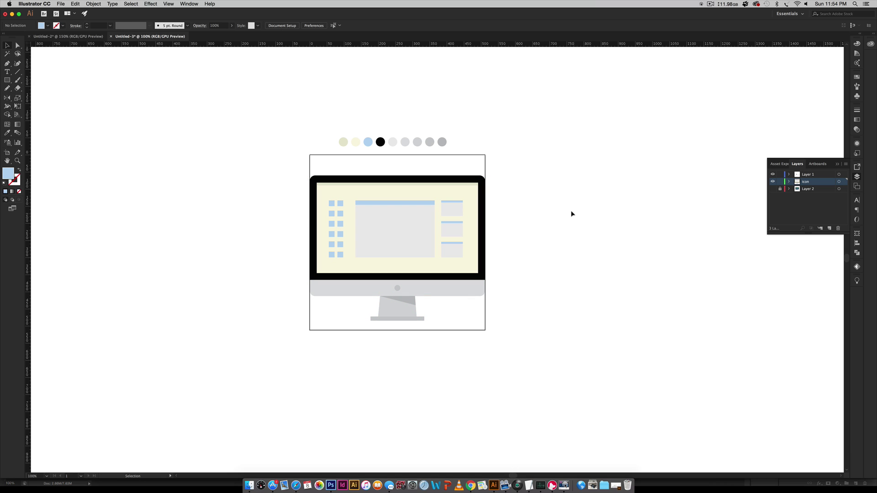
{"action": "left_click", "coordinate": [61, 4]}
{"action": "mouse_move", "coordinate": [102, 230]}
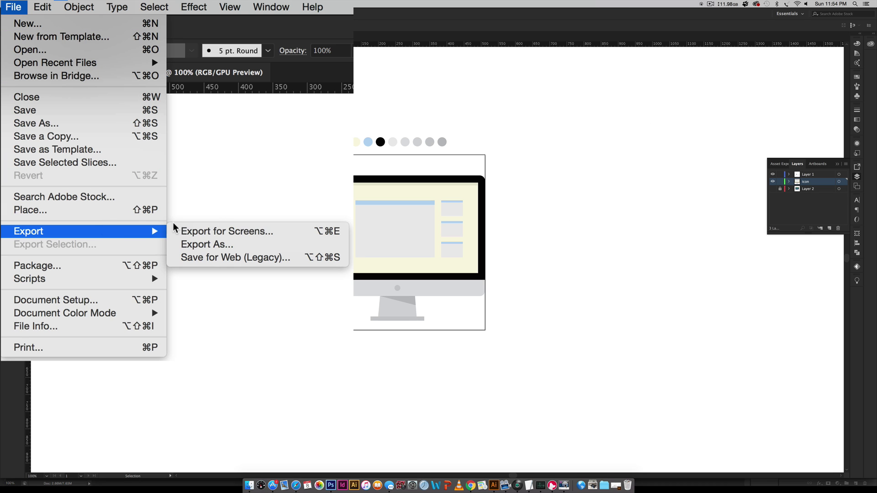
{"action": "left_click", "coordinate": [257, 261]}
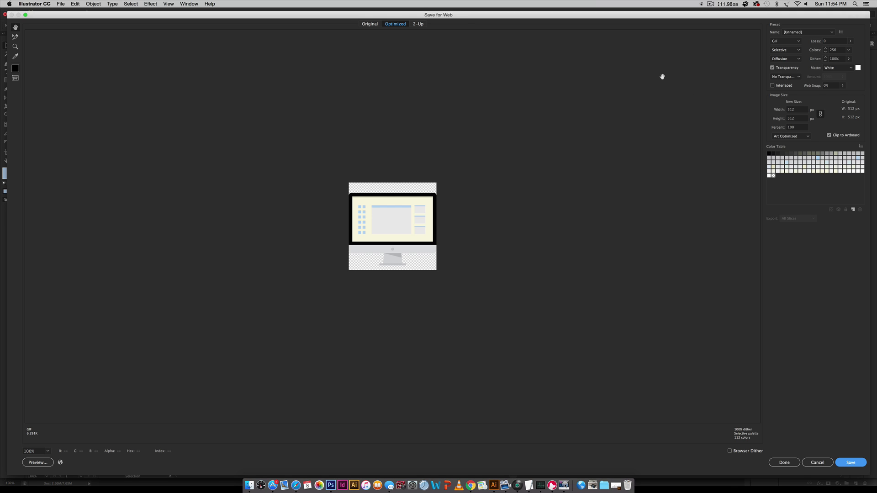
{"action": "left_click", "coordinate": [716, 48]}
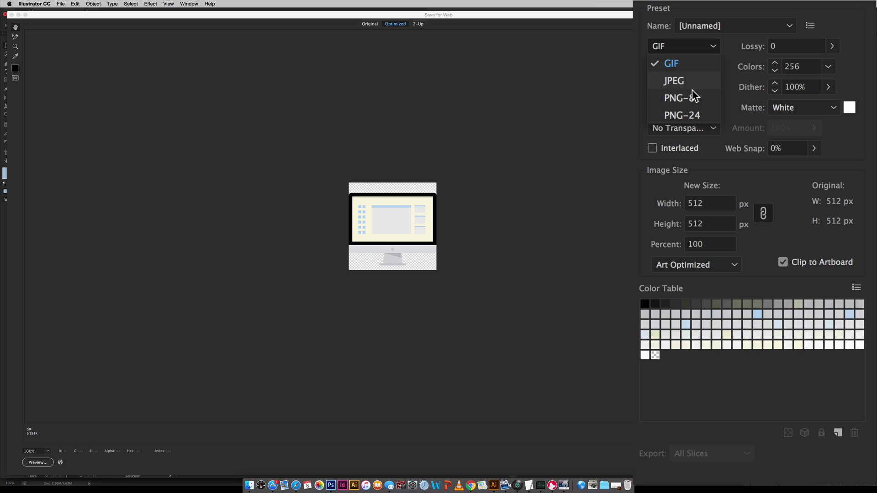
{"action": "left_click", "coordinate": [726, 54]}
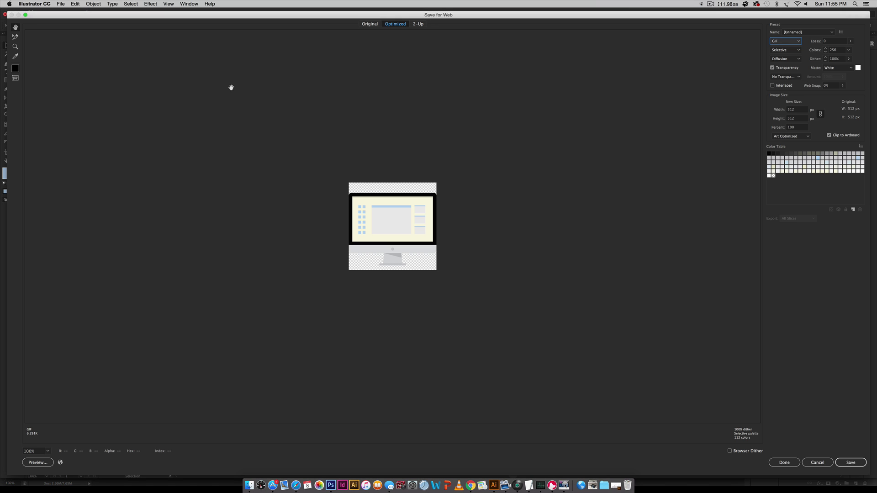
{"action": "left_click", "coordinate": [818, 463]}
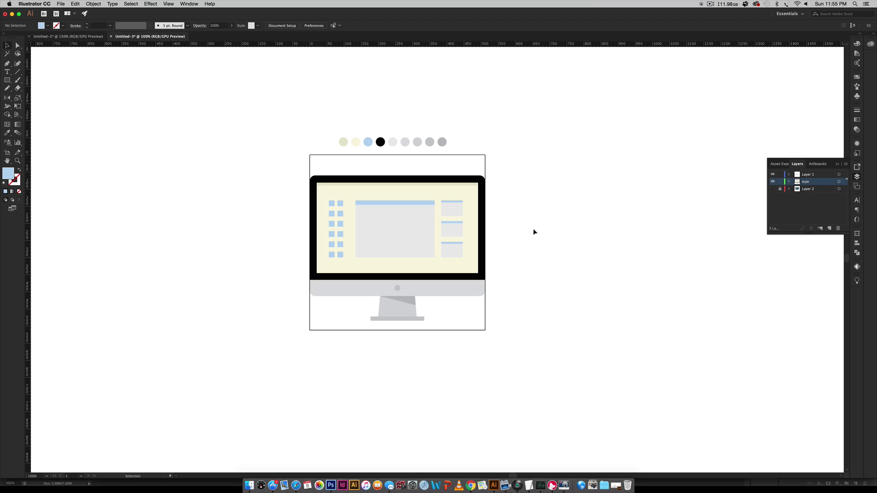